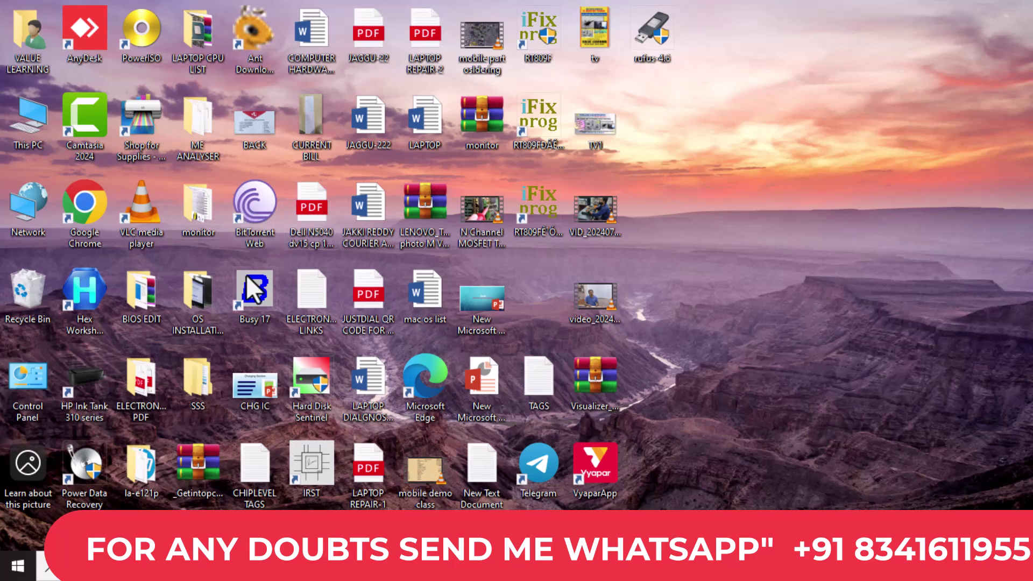
# Step: Open the ME ANALYSER folder from the desktop in a maximized window and refresh its file list
pyautogui.doubleClick(196, 111)
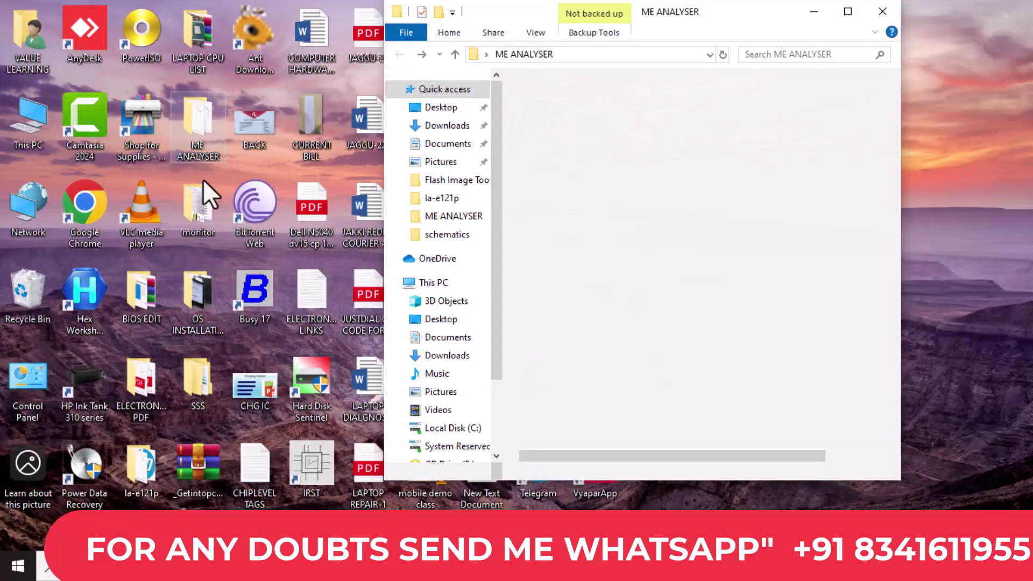
pyautogui.click(849, 12)
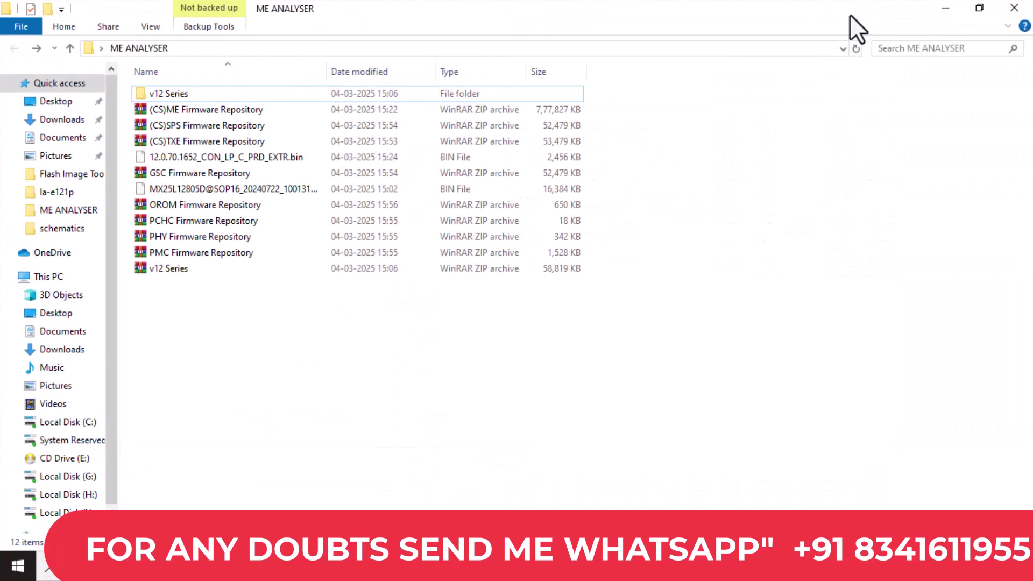
pyautogui.click(235, 188)
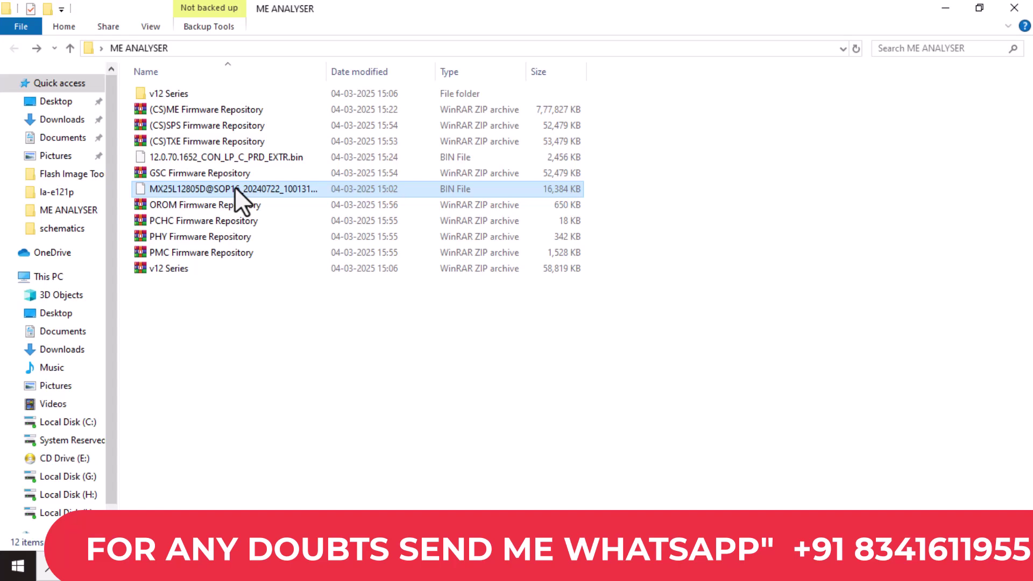
pyautogui.rightClick(726, 156)
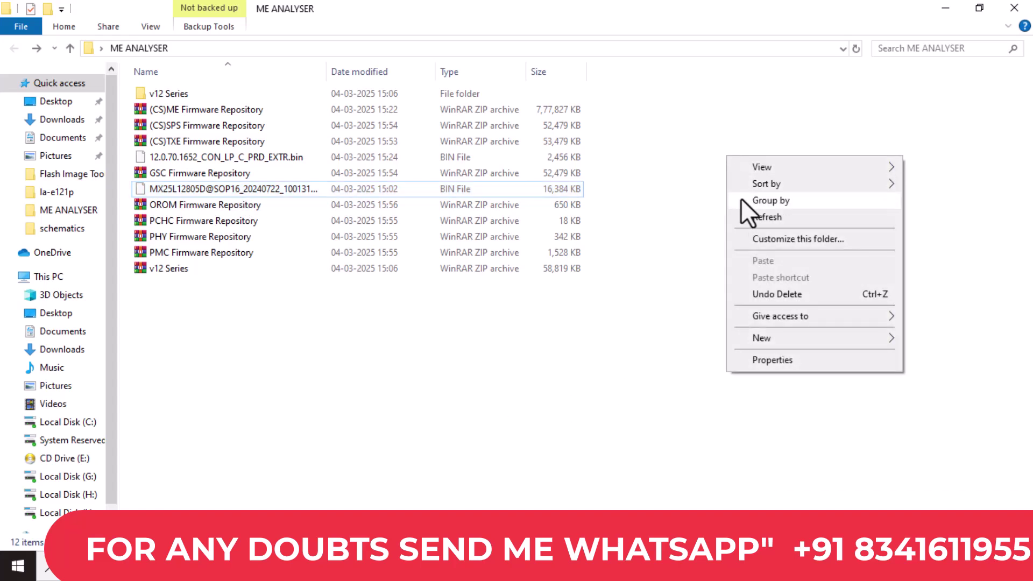
pyautogui.click(772, 216)
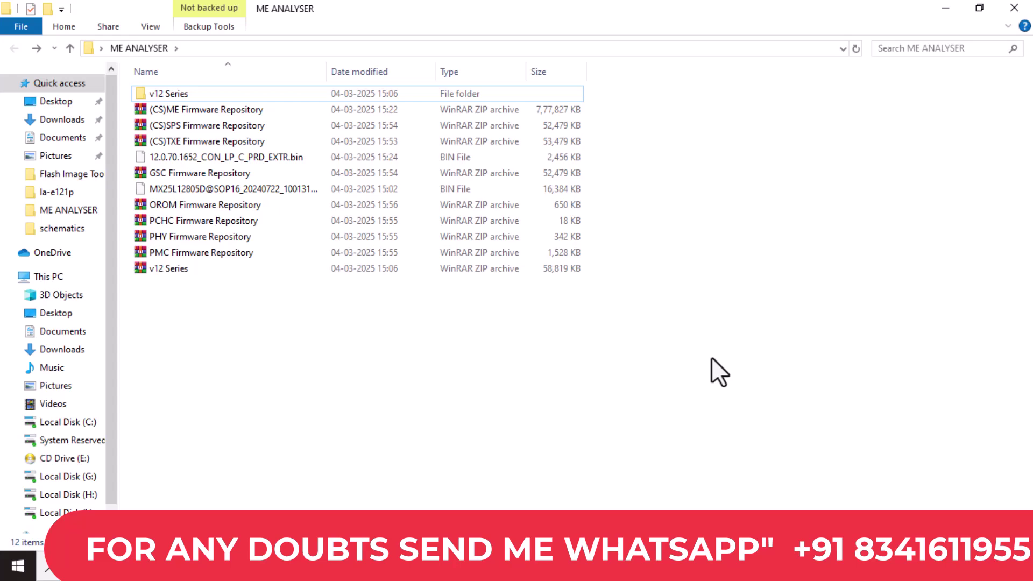
# Step: Launch MEAnalyser from the IndiaRefix Smart Tool and place its console where the ME ANALYSER folder's files stay reachable
pyautogui.click(942, 10)
pyautogui.rightClick(695, 112)
pyautogui.click(673, 218)
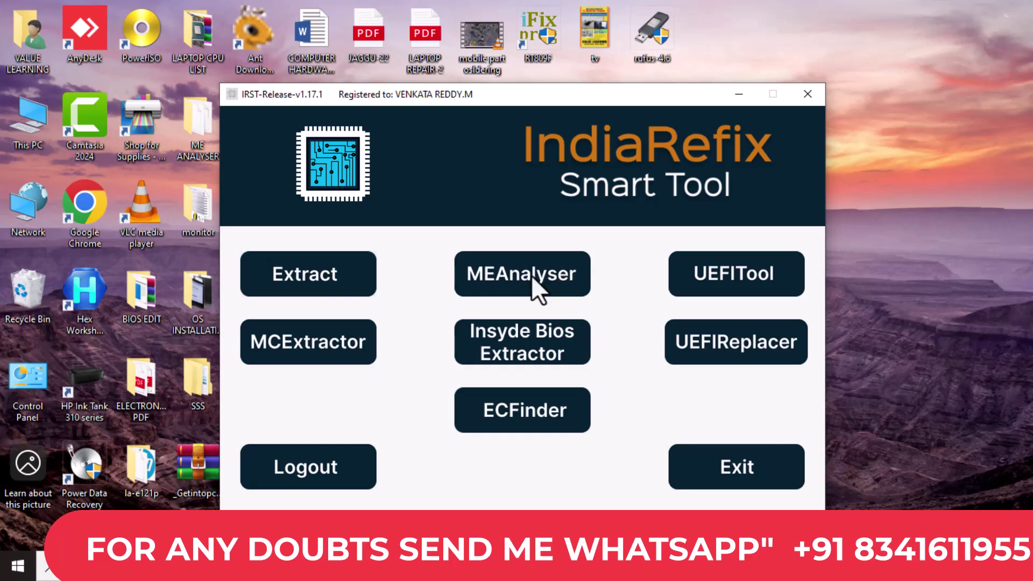
pyautogui.click(536, 280)
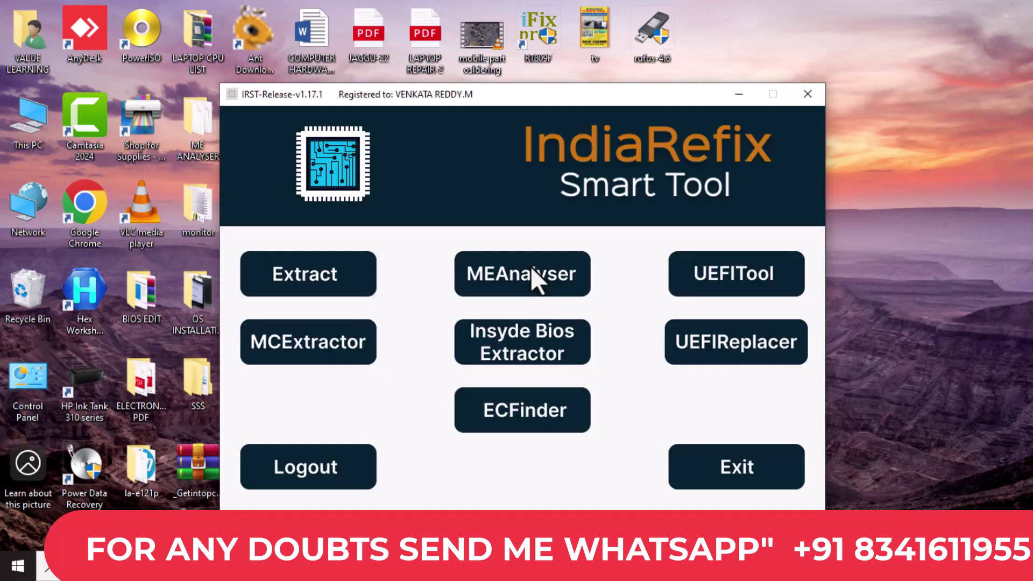
pyautogui.click(531, 267)
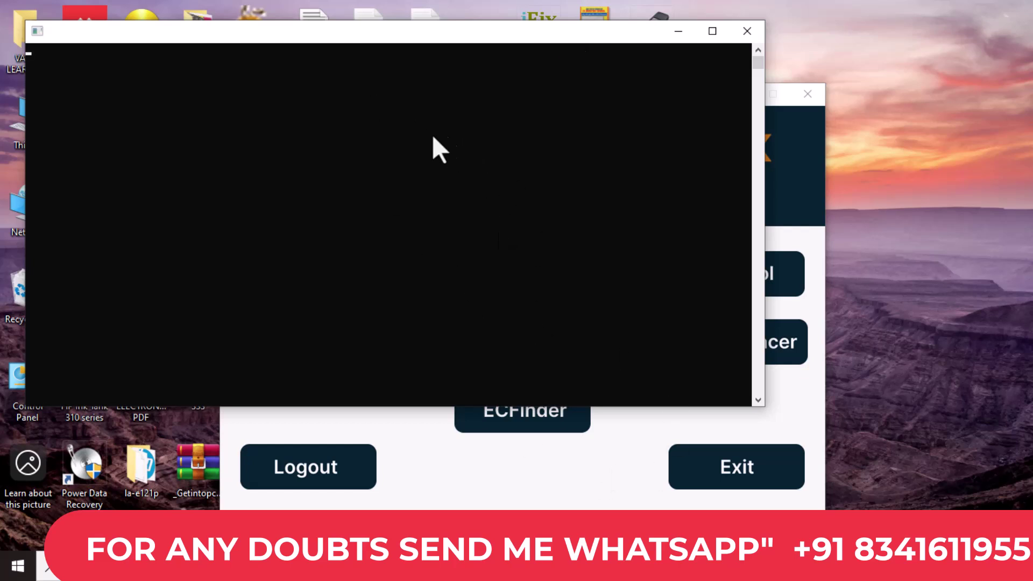
pyautogui.moveTo(376, 42); pyautogui.dragTo(727, 194)
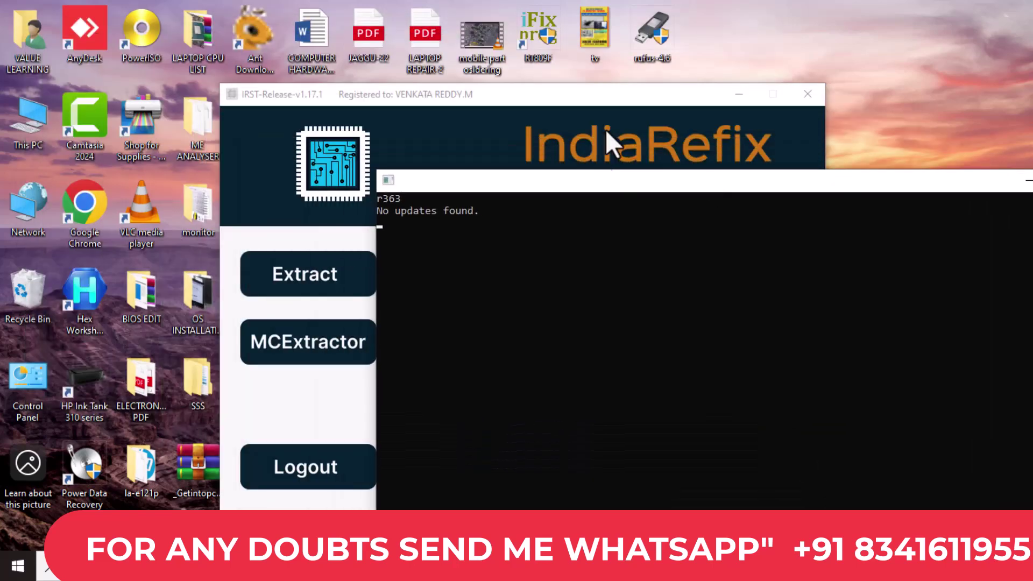
pyautogui.click(749, 90)
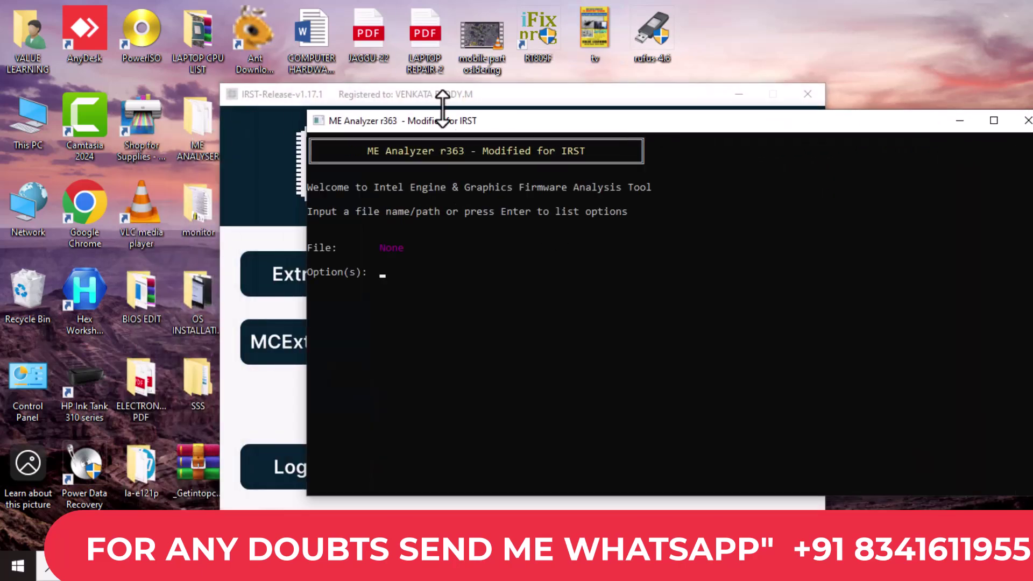
pyautogui.click(672, 96)
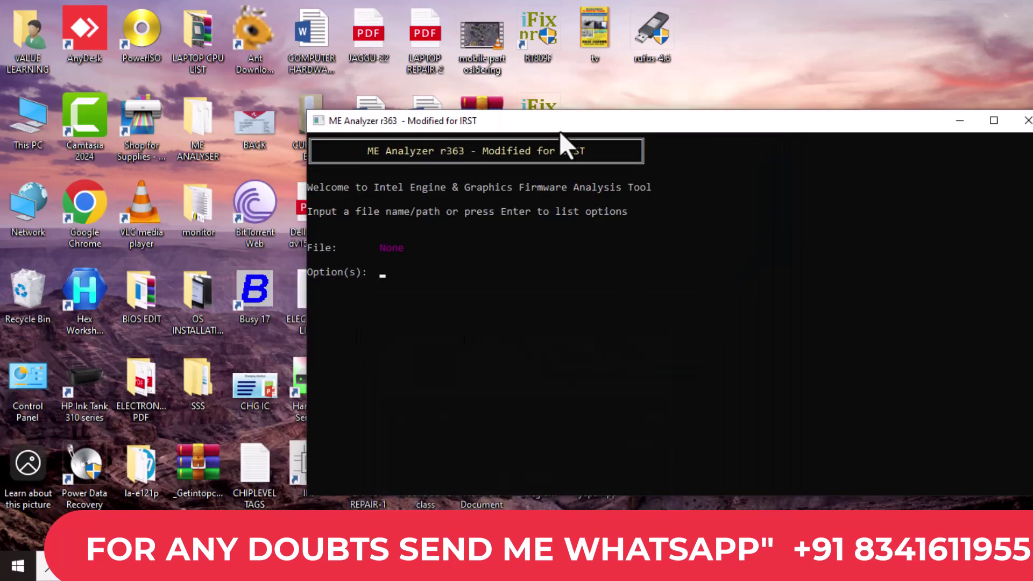
pyautogui.moveTo(560, 131); pyautogui.dragTo(651, 127)
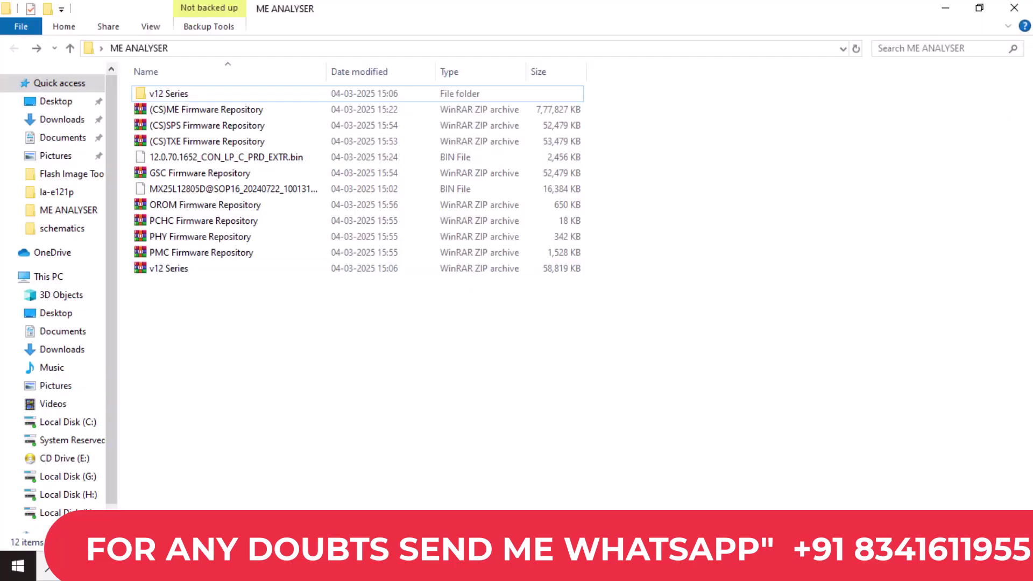
pyautogui.hotkey('alt', 'Tab')
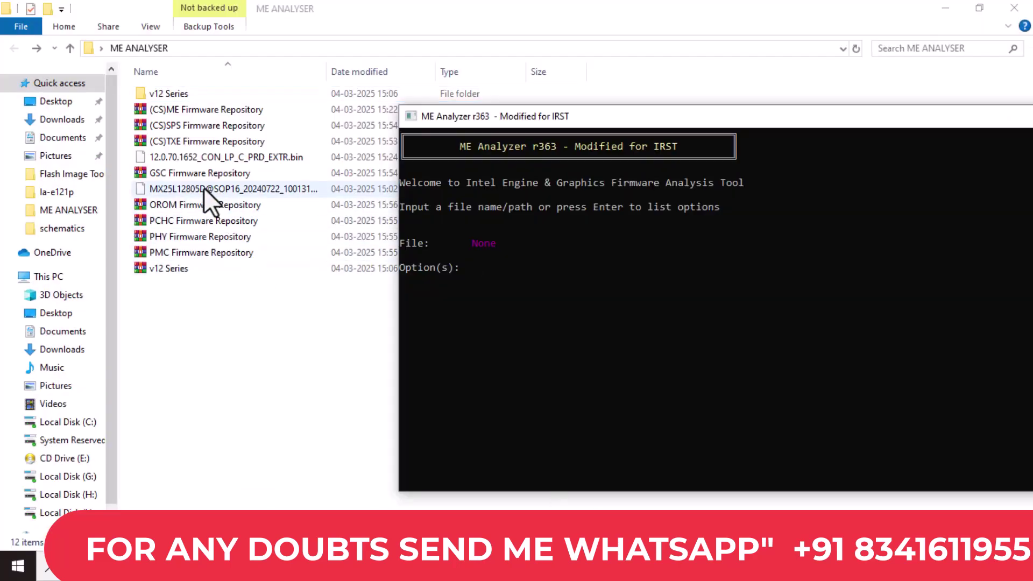
pyautogui.moveTo(203, 187); pyautogui.dragTo(555, 266)
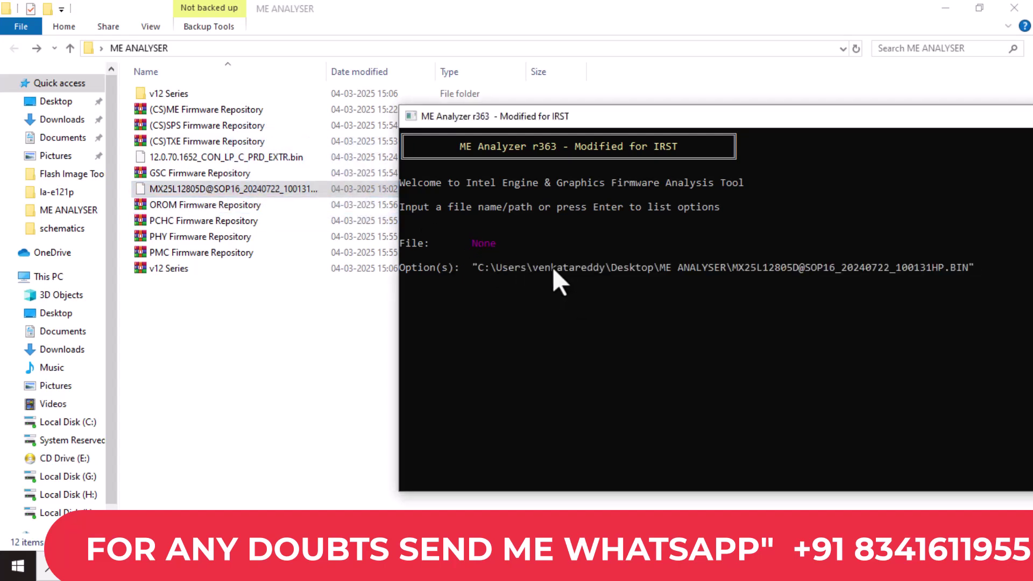
pyautogui.press('Return')
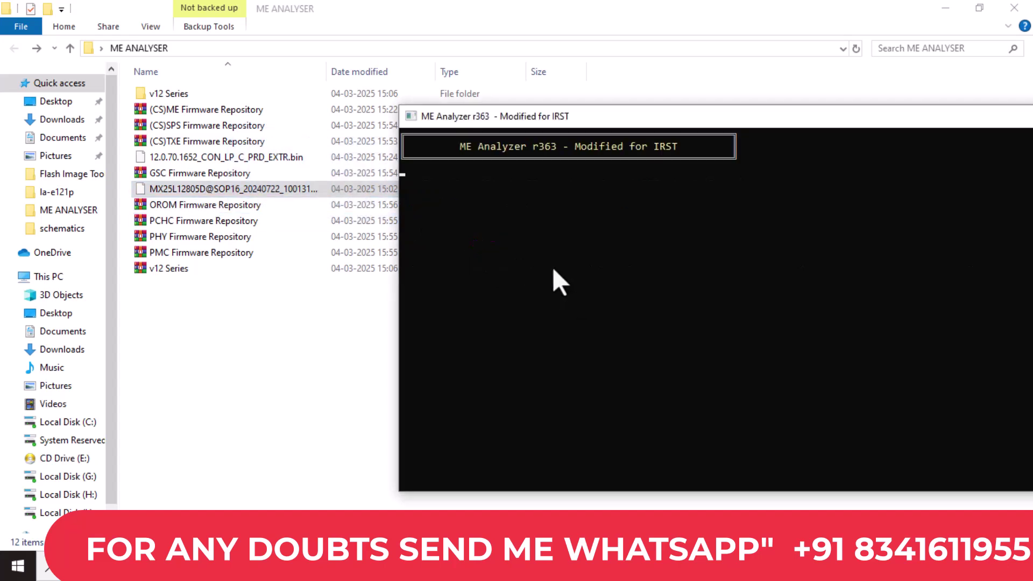
pyautogui.doubleClick(821, 117)
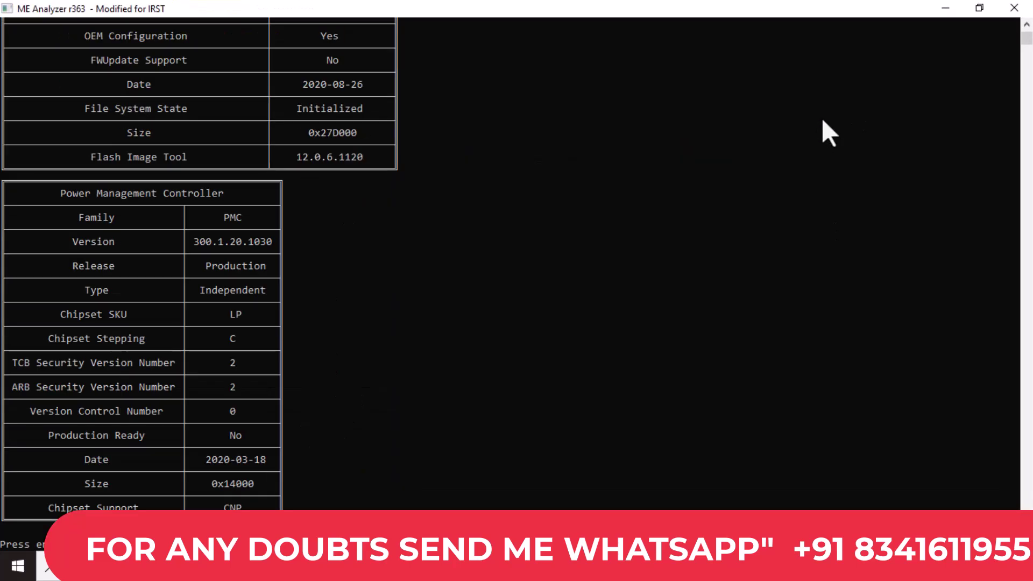
pyautogui.scroll(9, 180, 364)
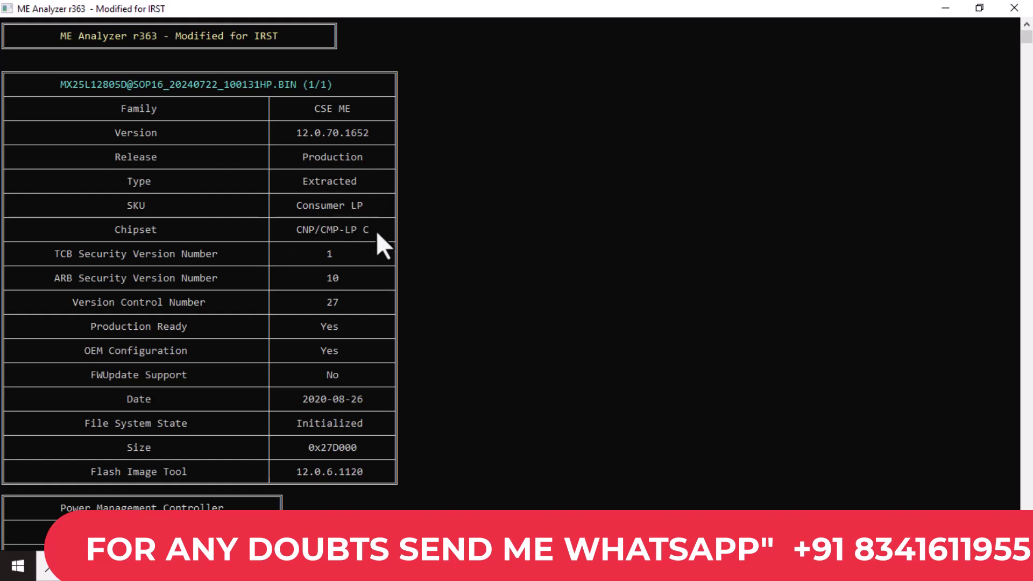
pyautogui.scroll(-2, 377, 231)
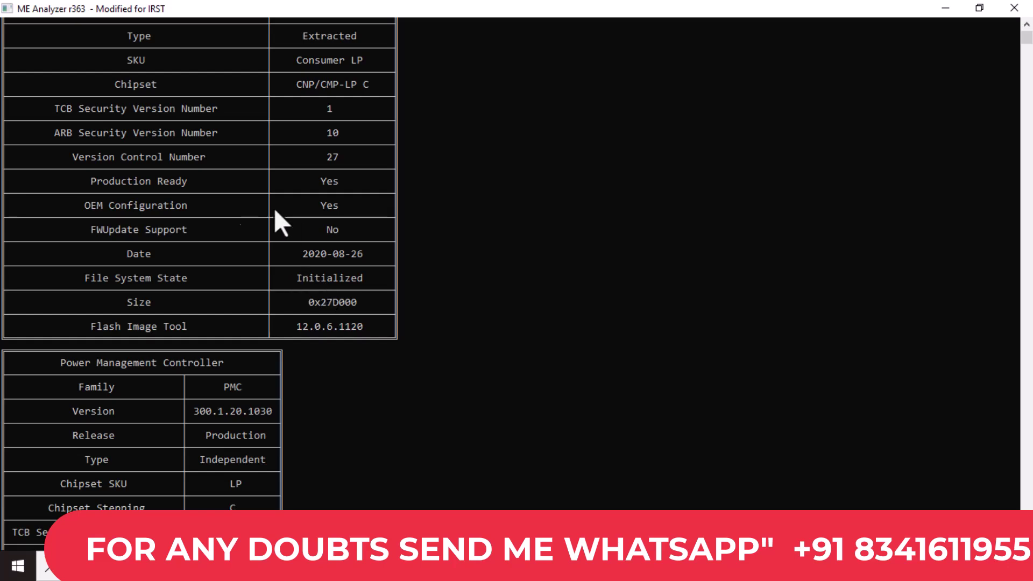
pyautogui.click(1017, 8)
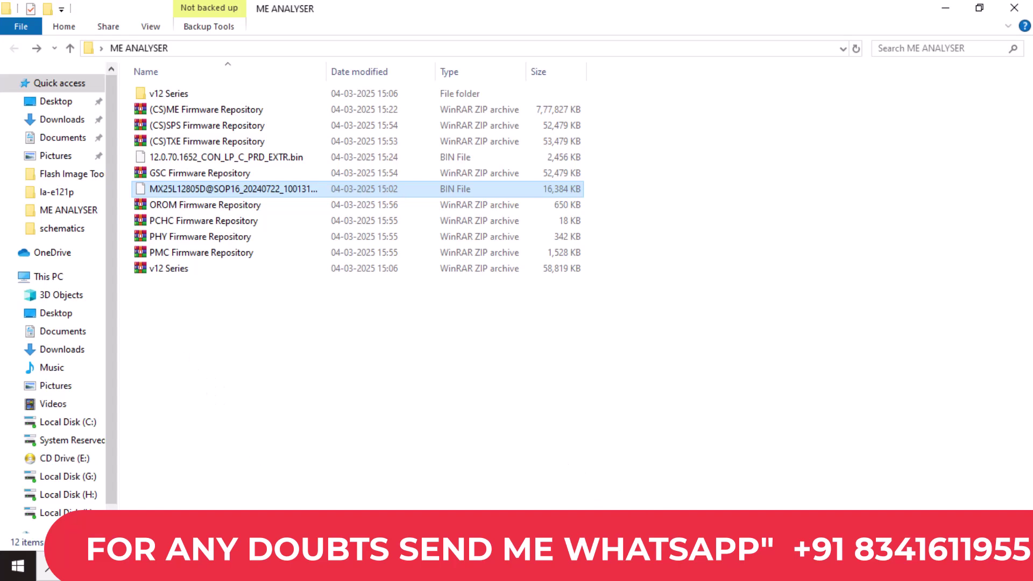
# Step: Close the duplicate IndiaRefix Smart Tool window and relaunch MEAnalyser from the remaining one, moving its console clear of the file names
pyautogui.click(533, 570)
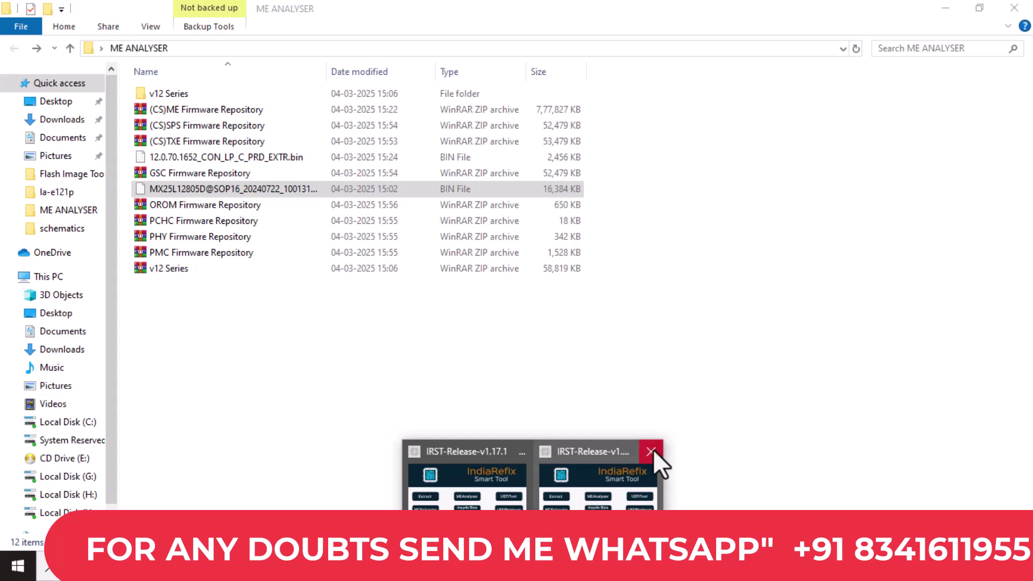
pyautogui.click(651, 451)
pyautogui.click(541, 504)
pyautogui.click(501, 266)
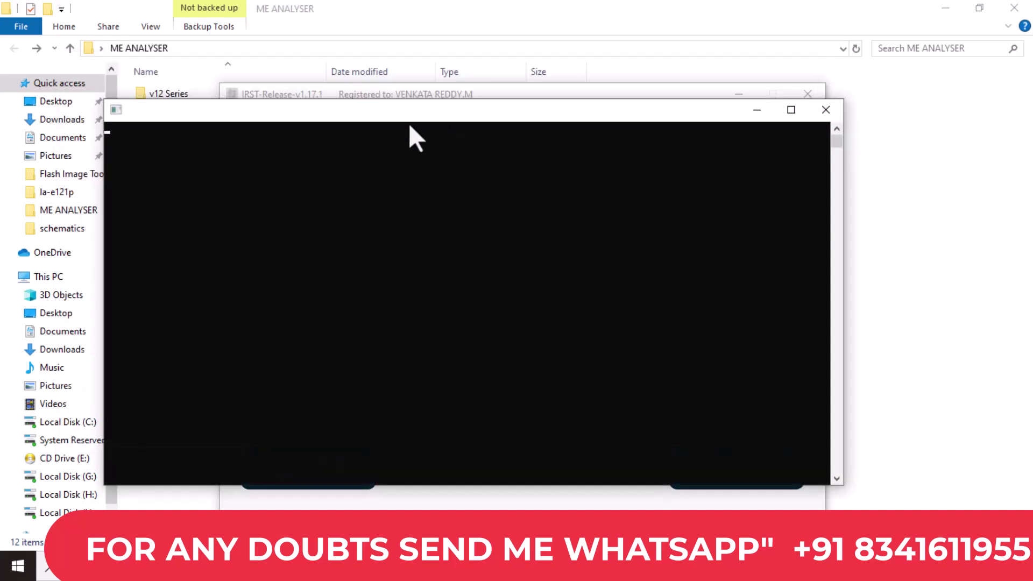
pyautogui.click(739, 95)
pyautogui.moveTo(578, 114); pyautogui.dragTo(824, 115)
pyautogui.click(231, 189)
pyautogui.moveTo(231, 188); pyautogui.dragTo(595, 276)
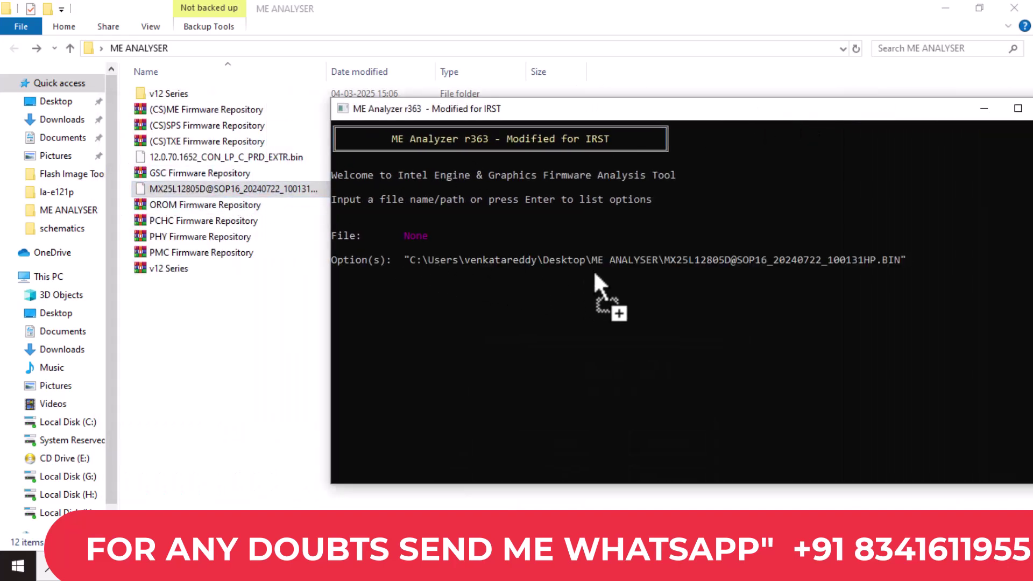
pyautogui.press('Return')
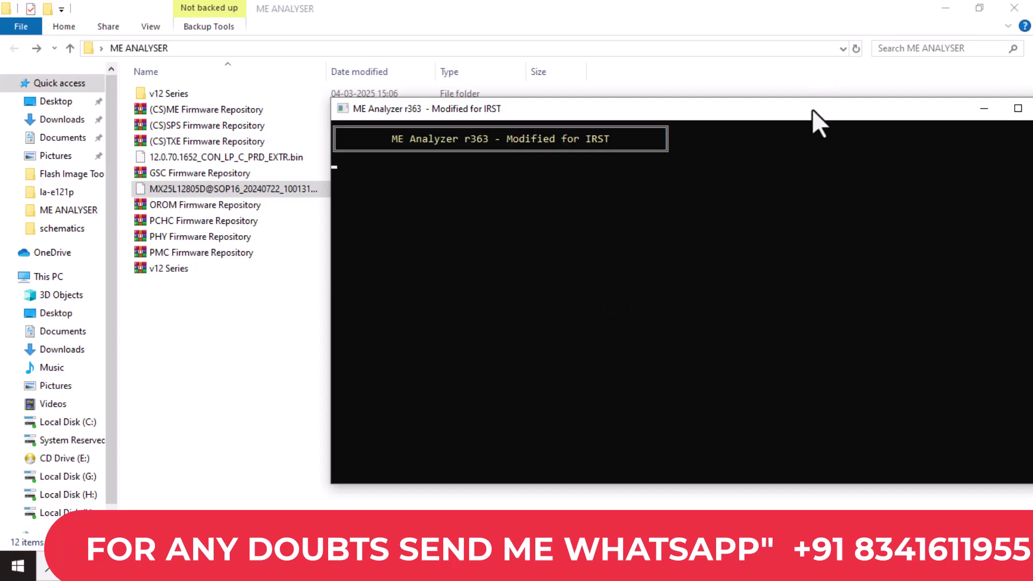
pyautogui.doubleClick(812, 108)
pyautogui.scroll(1, 240, 245)
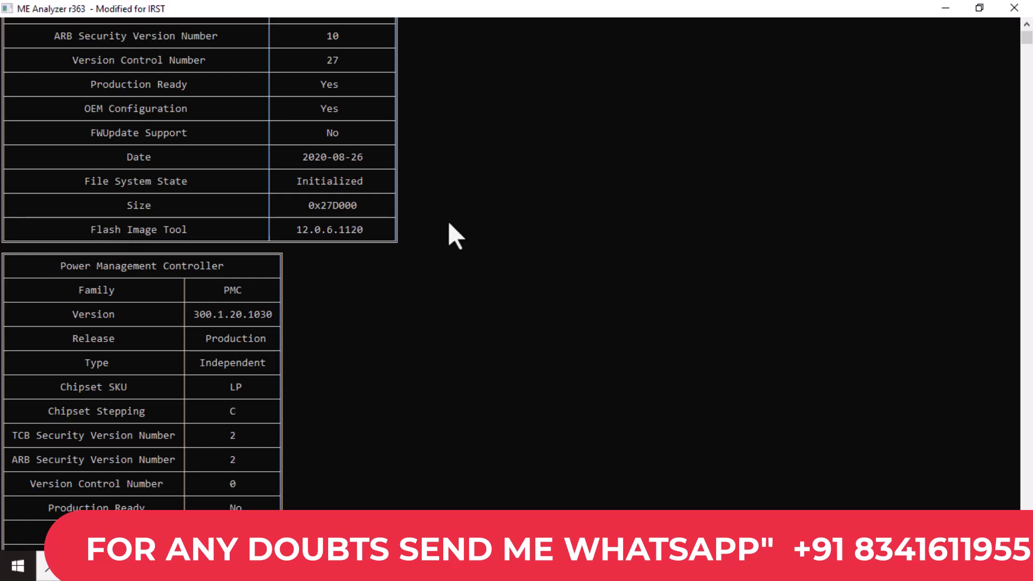
# Step: Open the nested v12 Series folder and compare its Flash Image Tool versions with the version given in the ME Analyzer report
pyautogui.click(953, 6)
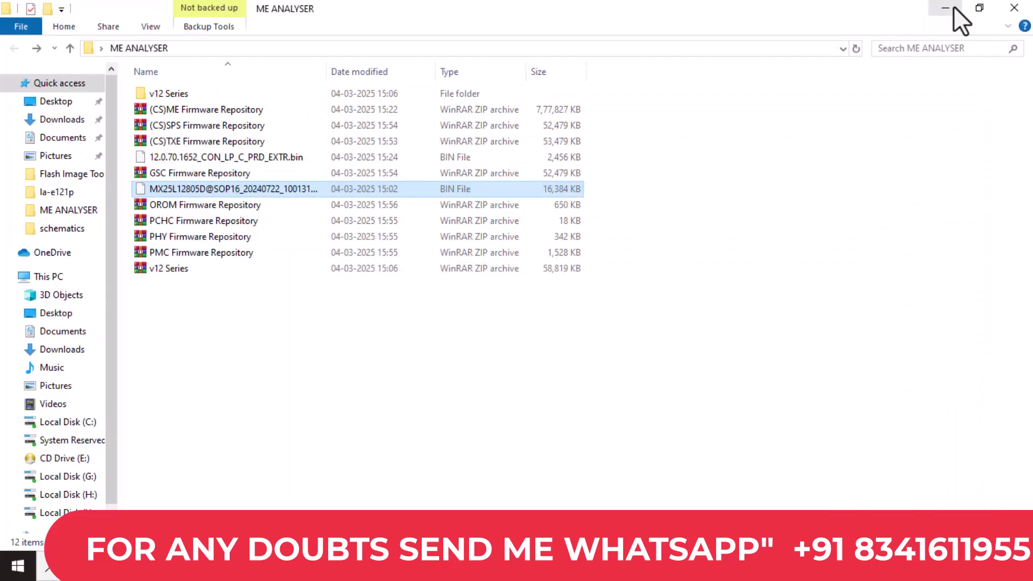
pyautogui.click(295, 363)
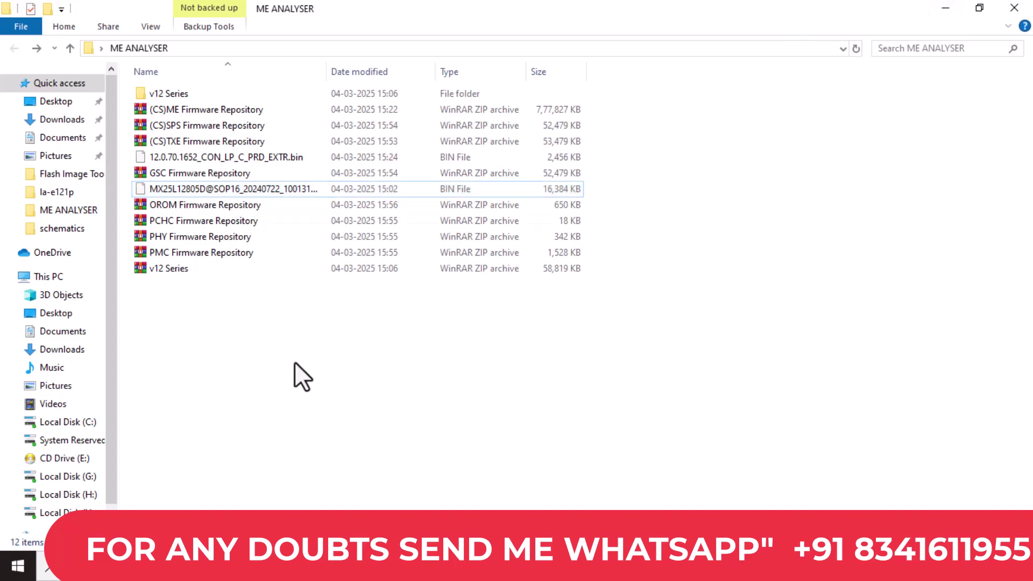
pyautogui.doubleClick(172, 94)
pyautogui.doubleClick(172, 93)
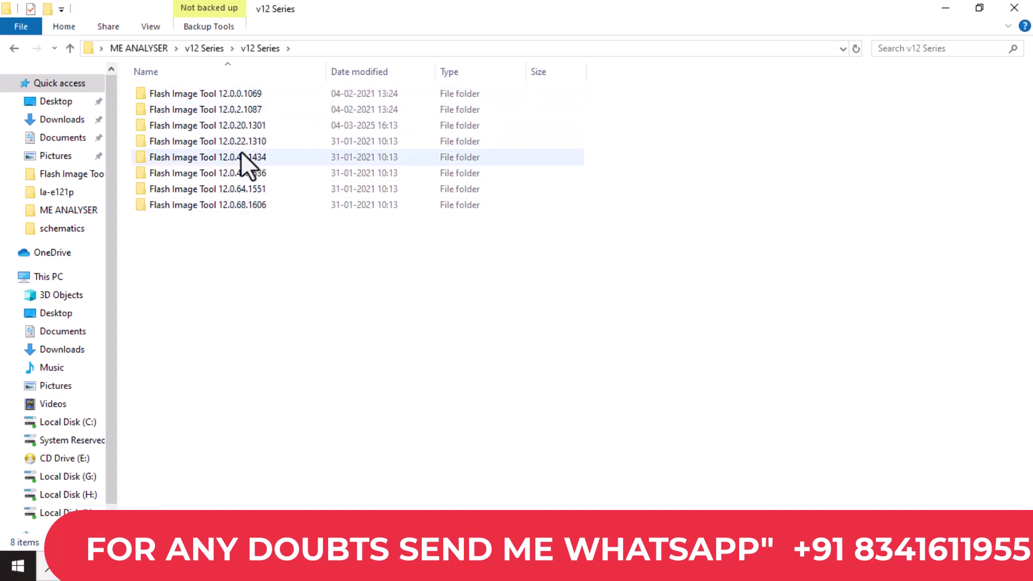
pyautogui.hotkey('alt', 'Tab')
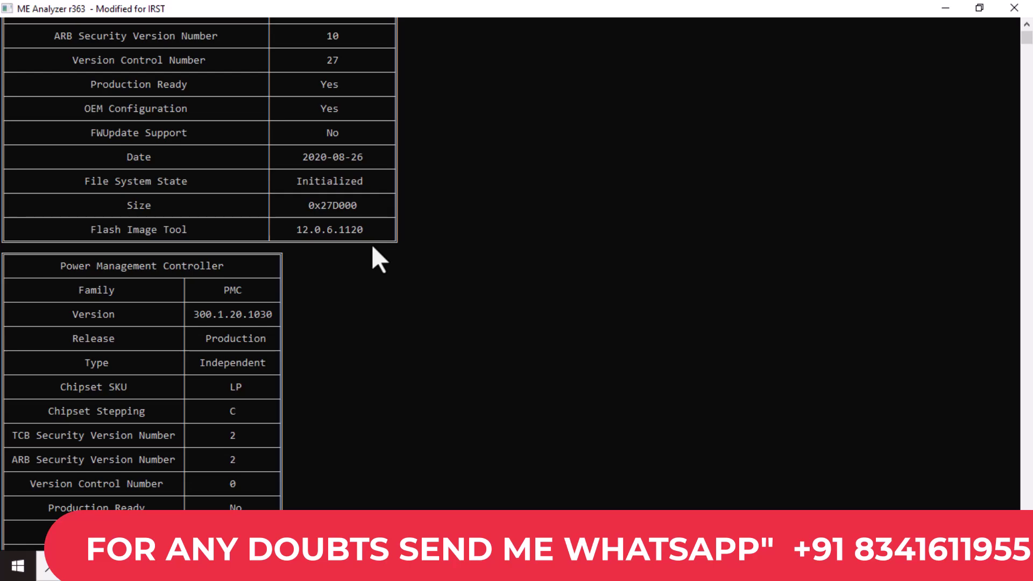
pyautogui.click(954, 5)
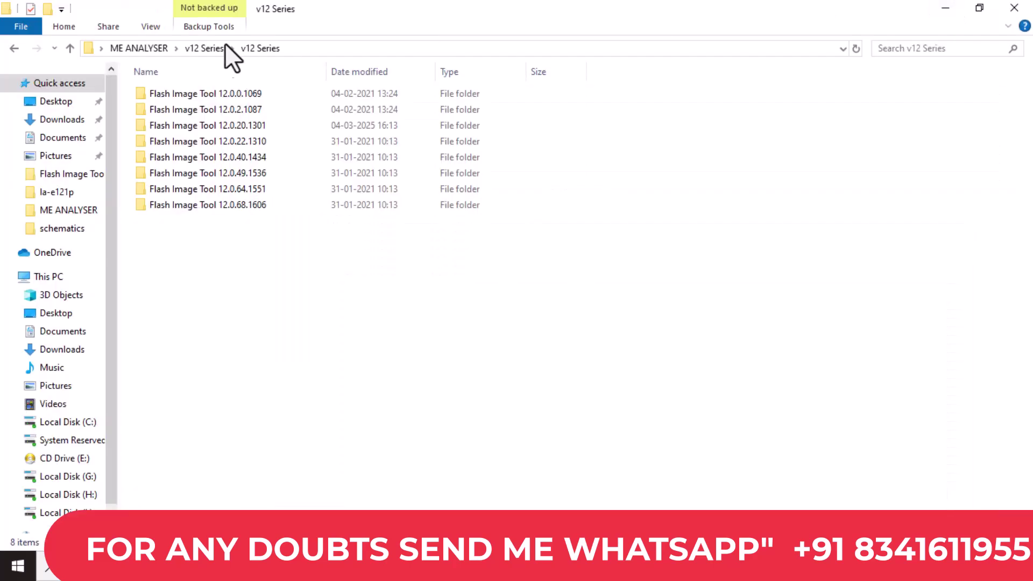
# Step: In the Flash Image Tool 12.0.20.1301 folder, delete both subfolders, cse_image_FWU_Base.bin, cse_image_FWU_Full.bin and outimage.bin
pyautogui.doubleClick(221, 127)
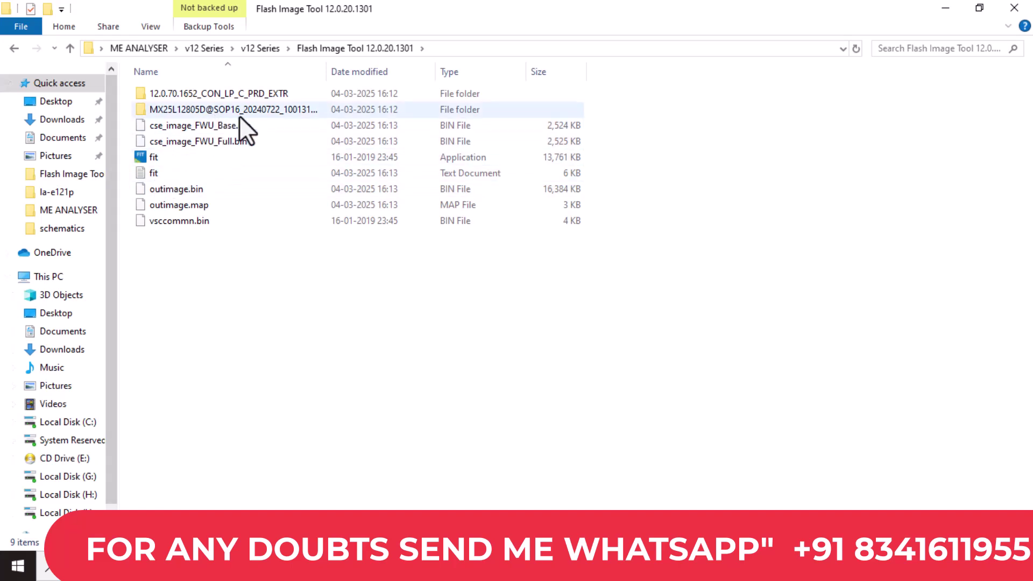
pyautogui.click(217, 92)
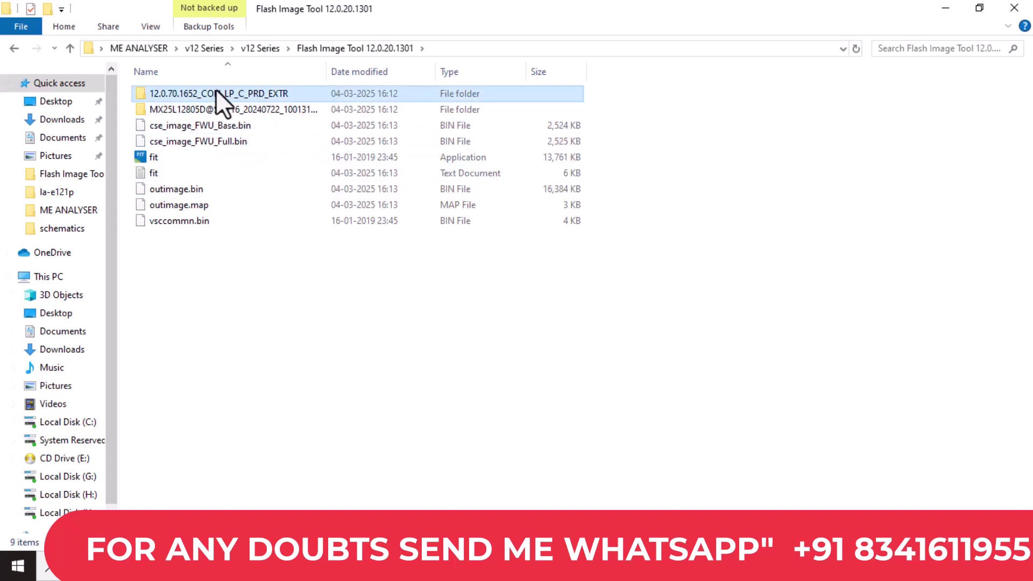
pyautogui.press('Delete')
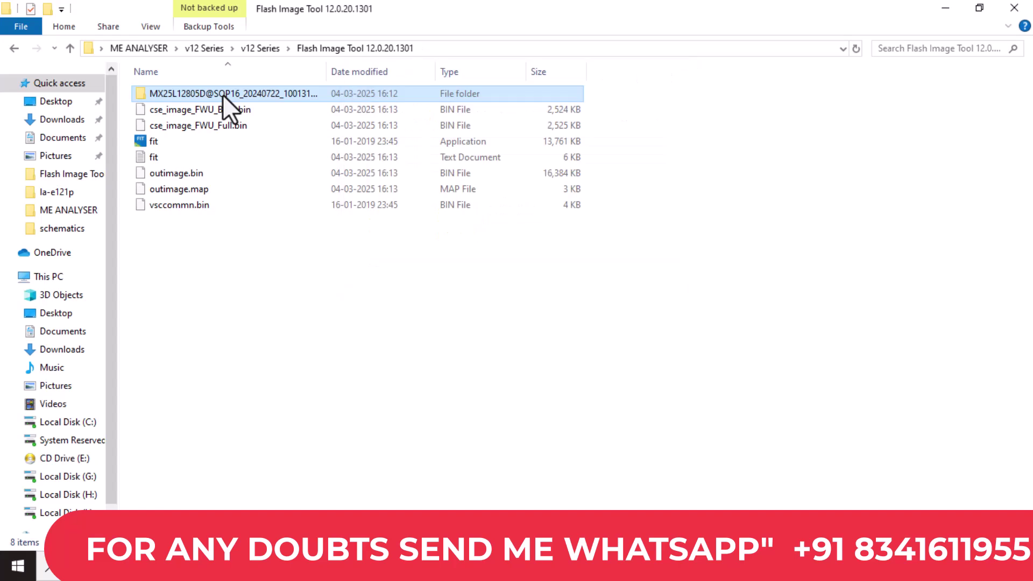
pyautogui.press('Delete')
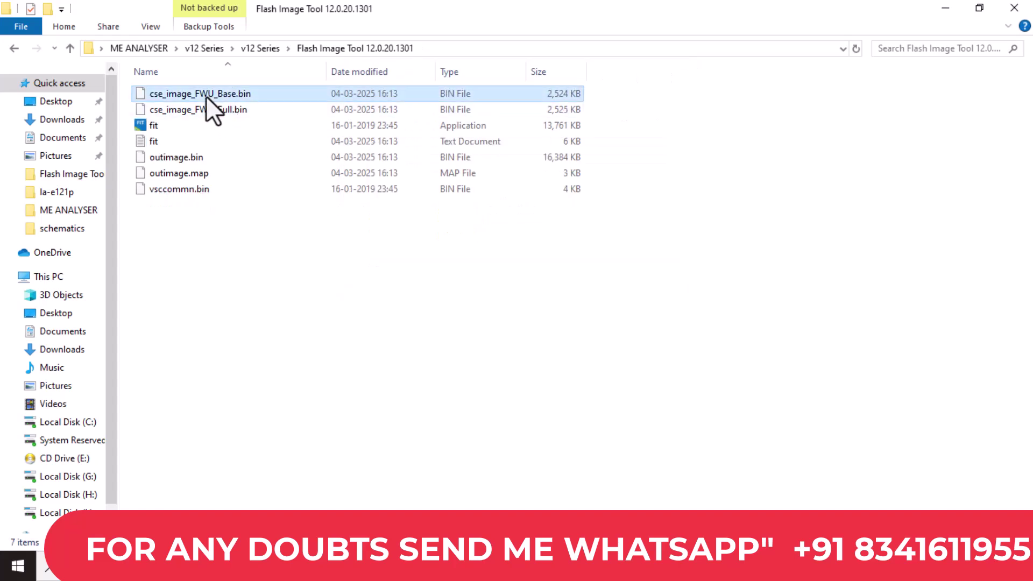
pyautogui.press('Delete')
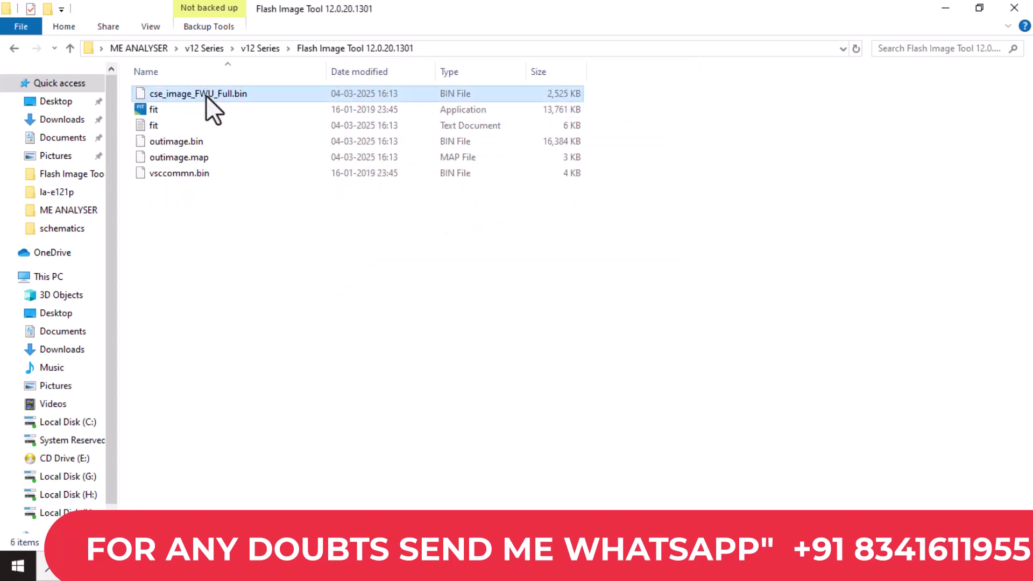
pyautogui.press('Delete')
pyautogui.click(170, 126)
pyautogui.press('Delete')
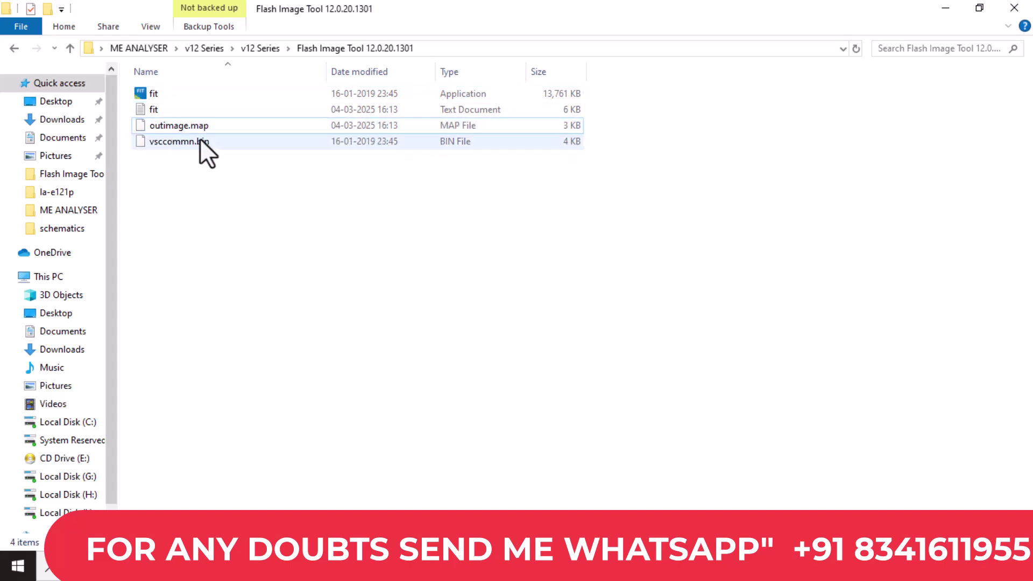
# Step: Delete outimage.map from the Flash Image Tool 12.0.20.1301 folder and launch the fit application in a maximized window
pyautogui.press('Delete')
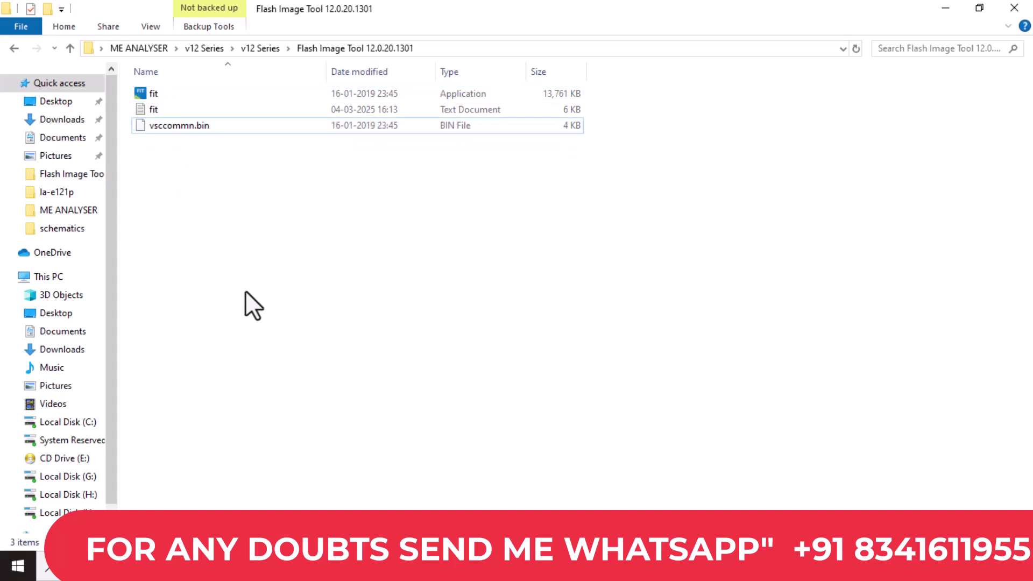
pyautogui.doubleClick(151, 98)
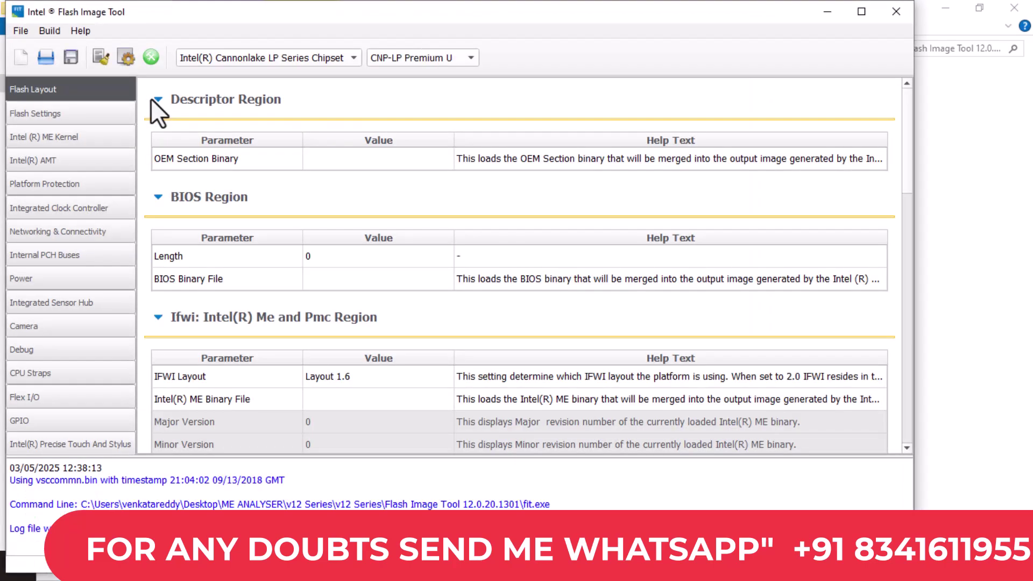
pyautogui.click(860, 12)
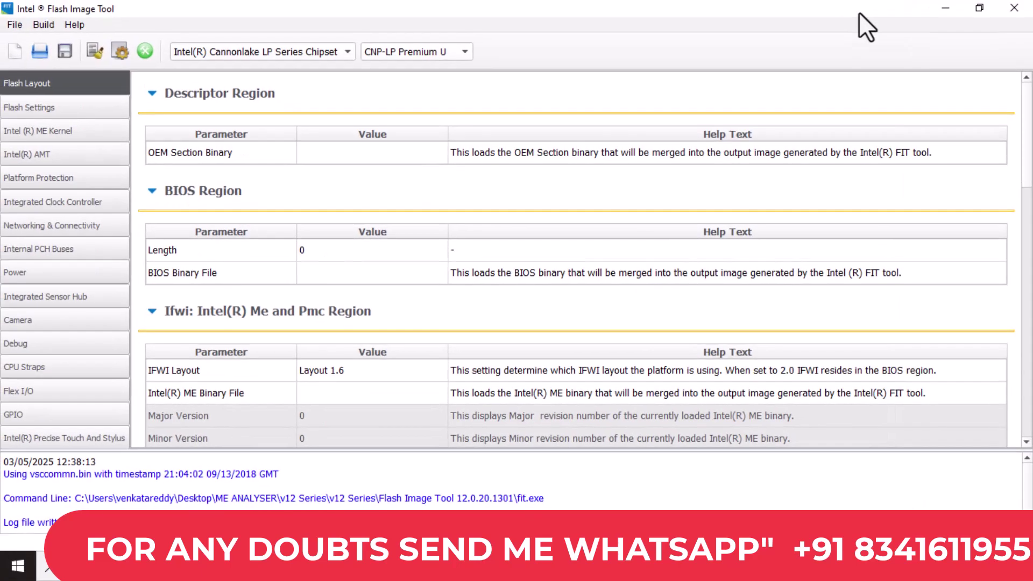
pyautogui.click(10, 26)
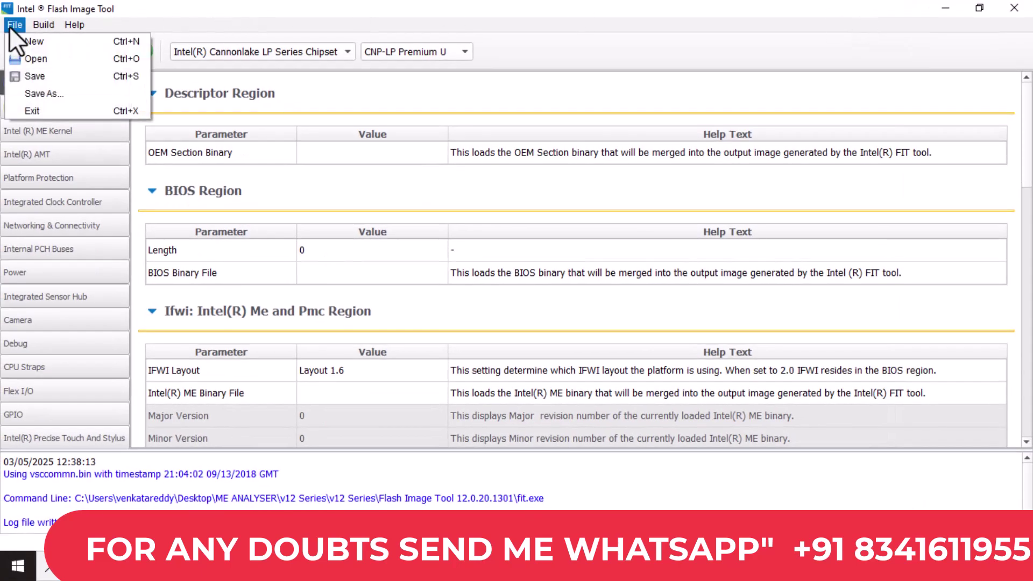
pyautogui.click(40, 65)
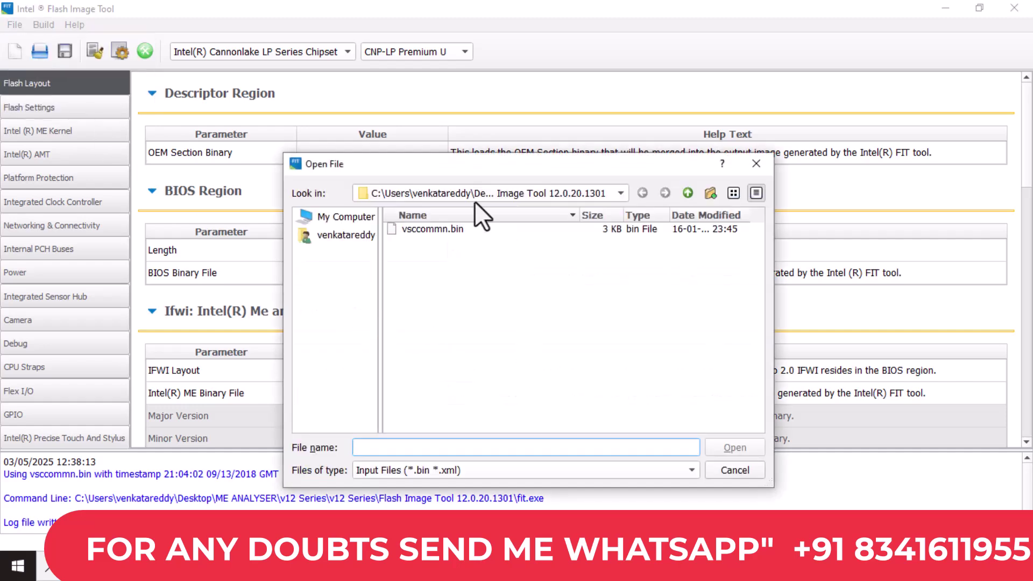
pyautogui.click(331, 234)
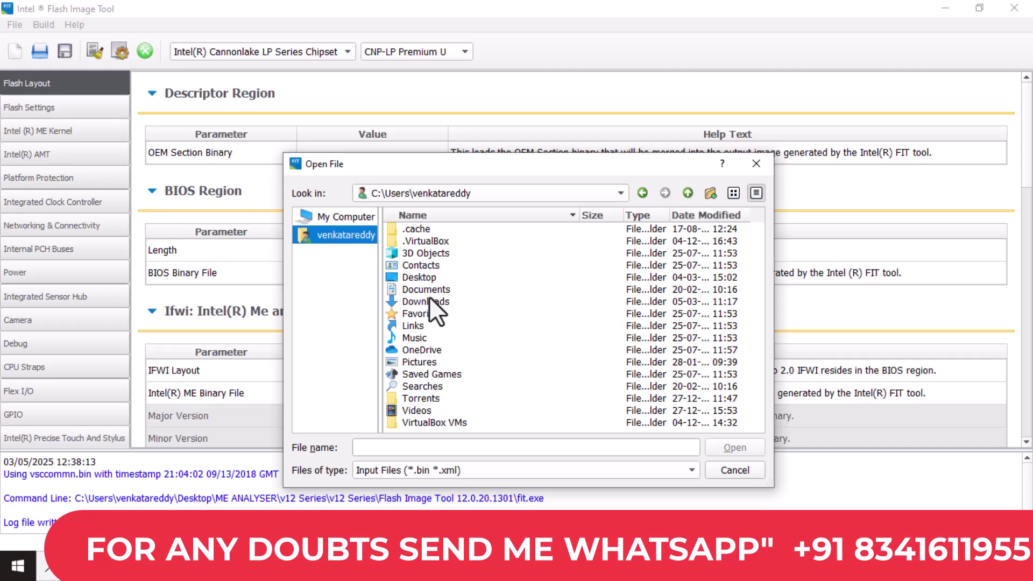
pyautogui.doubleClick(417, 277)
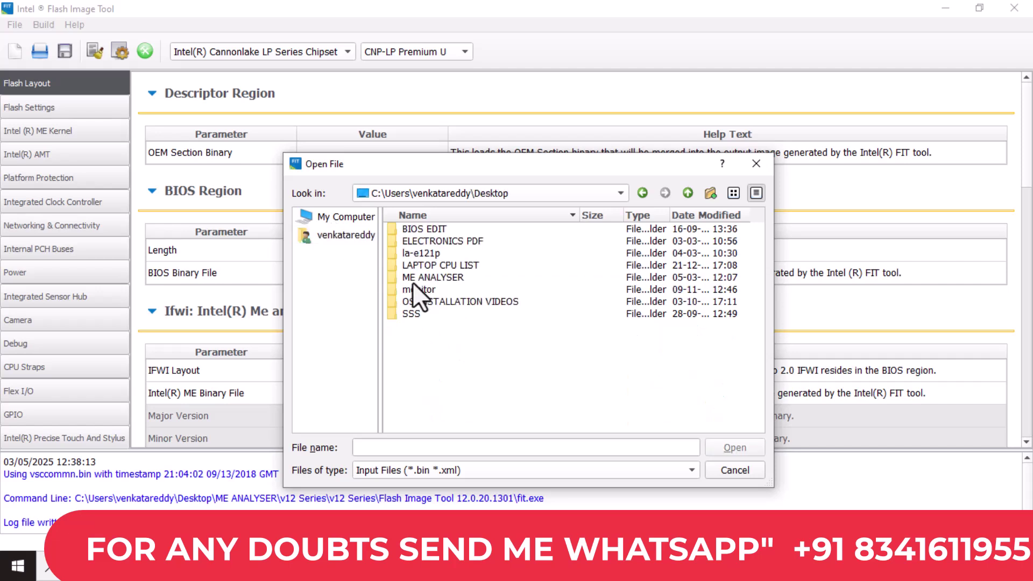
pyautogui.doubleClick(443, 277)
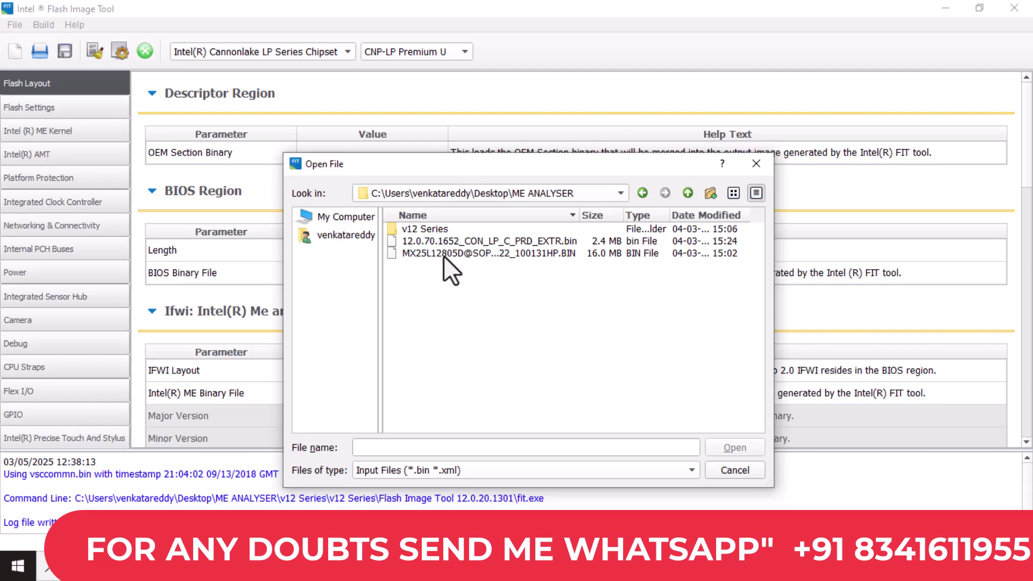
pyautogui.doubleClick(443, 257)
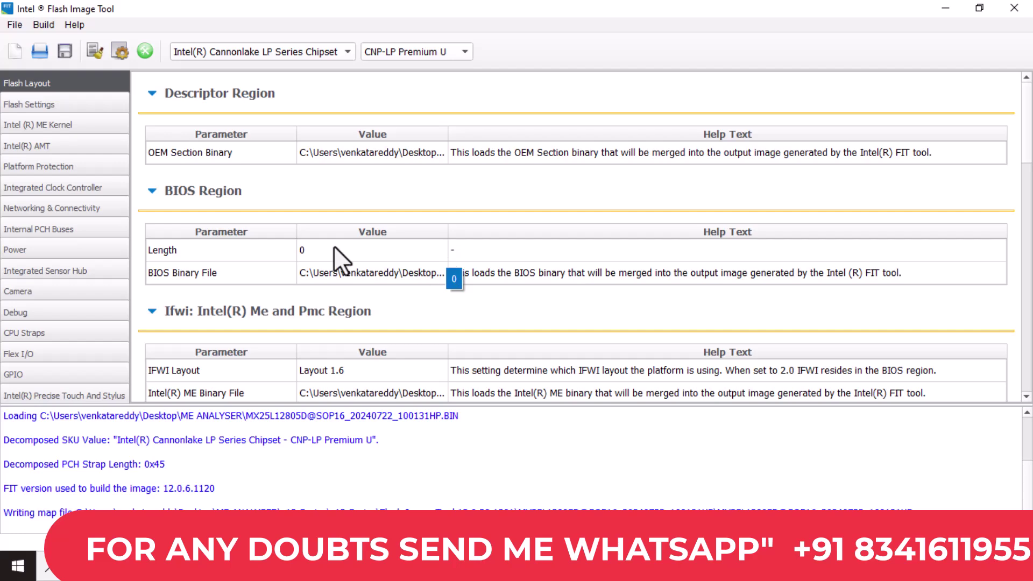
# Step: Compare the loaded ME version numbers in the Ifwi: Intel(R) Me and Pmc Region with the ME Analyzer report
pyautogui.scroll(-3, 395, 237)
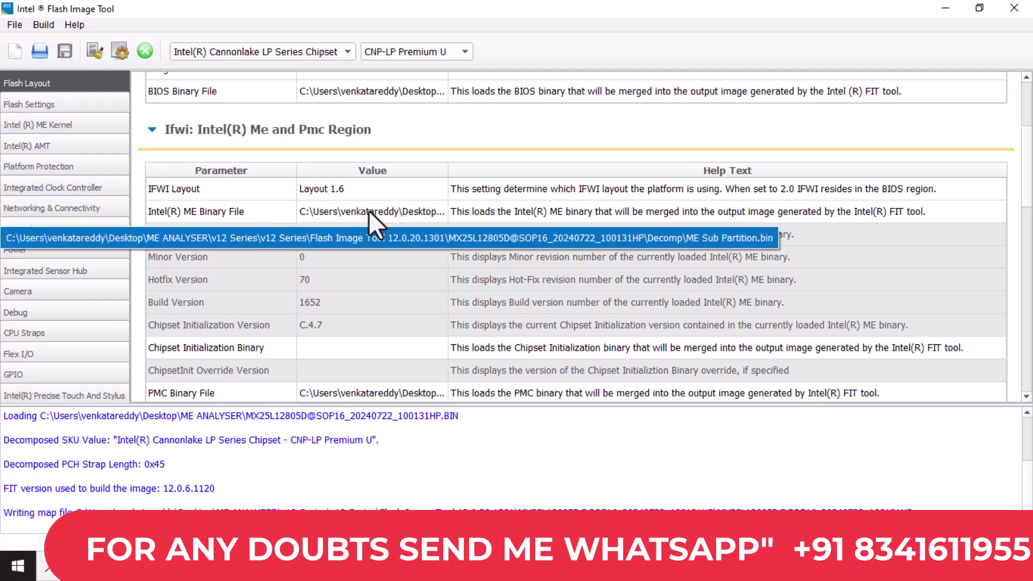
pyautogui.scroll(1, 418, 240)
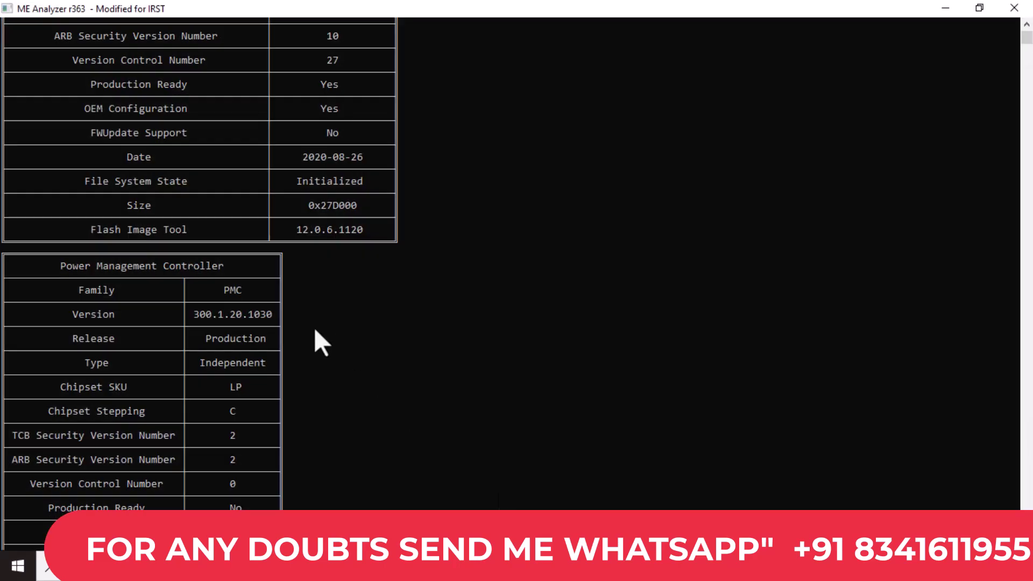
pyautogui.scroll(7, 314, 327)
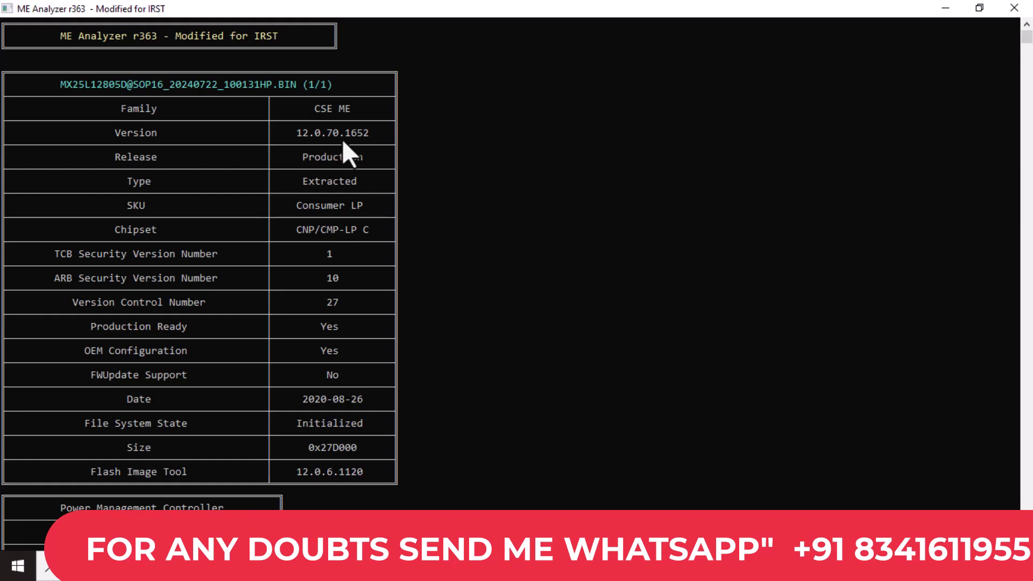
pyautogui.click(948, 6)
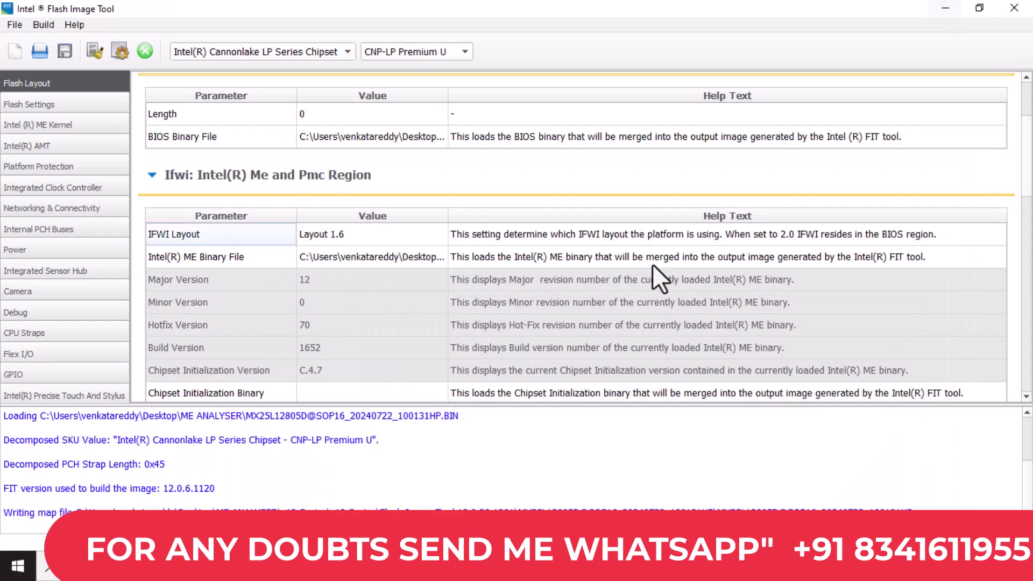
# Step: Go back to the ME ANALYSER folder and open the (CS)ME Firmware Repository archive's inner folder in a maximized WinRAR window
pyautogui.click(931, 7)
pyautogui.click(382, 305)
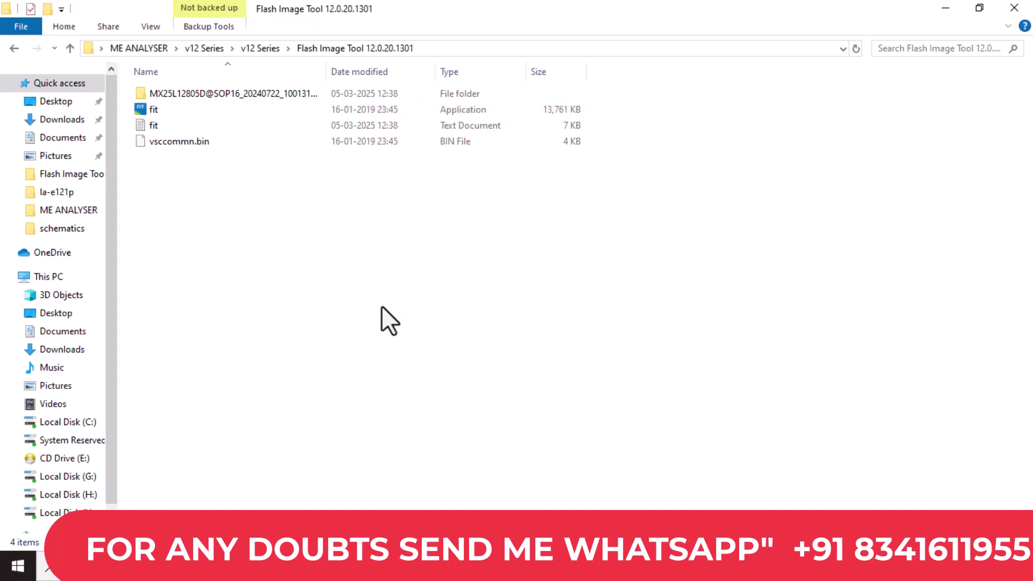
pyautogui.press('BackSpace')
pyautogui.press('BackSpace')
pyautogui.press('BackSpace')
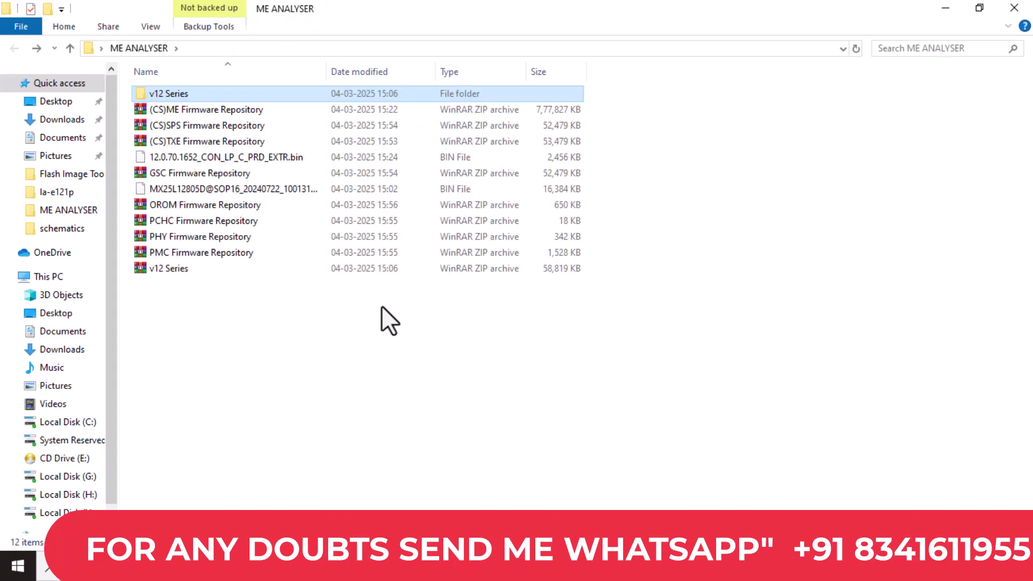
pyautogui.doubleClick(214, 111)
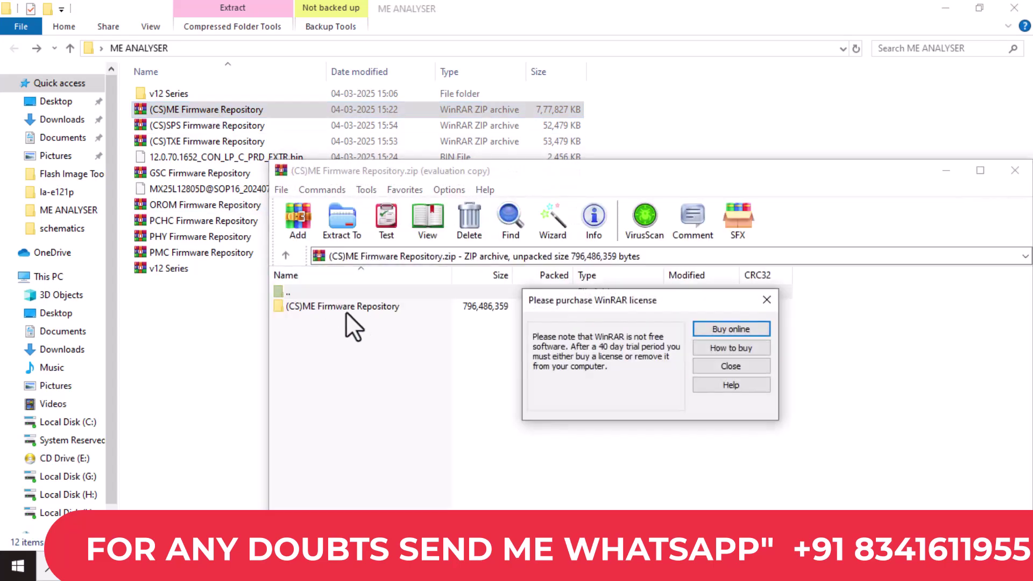
pyautogui.click(753, 367)
pyautogui.click(336, 307)
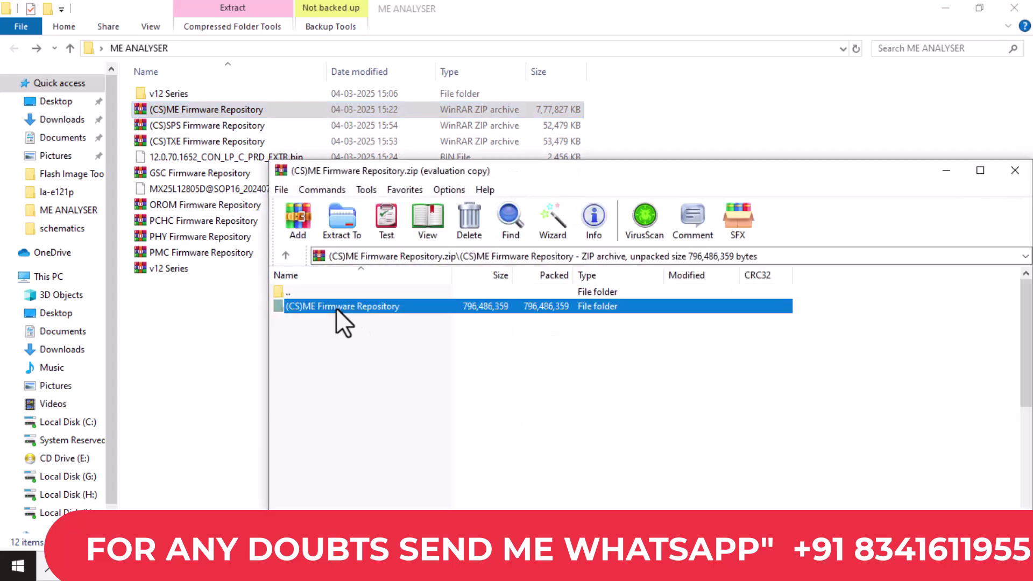
pyautogui.doubleClick(336, 308)
pyautogui.moveTo(576, 178); pyautogui.dragTo(550, 1)
pyautogui.scroll(-1, 292, 288)
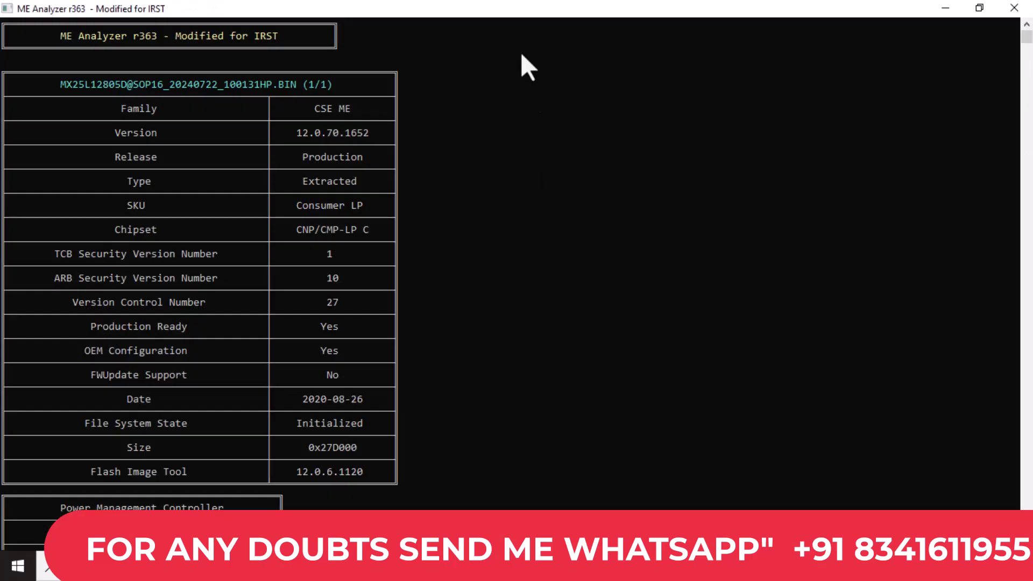
# Step: Restore the ME Analyzer report to a smaller window and open the inner folder of CSME 12.0 Repository r33.rar, maximized
pyautogui.doubleClick(491, 15)
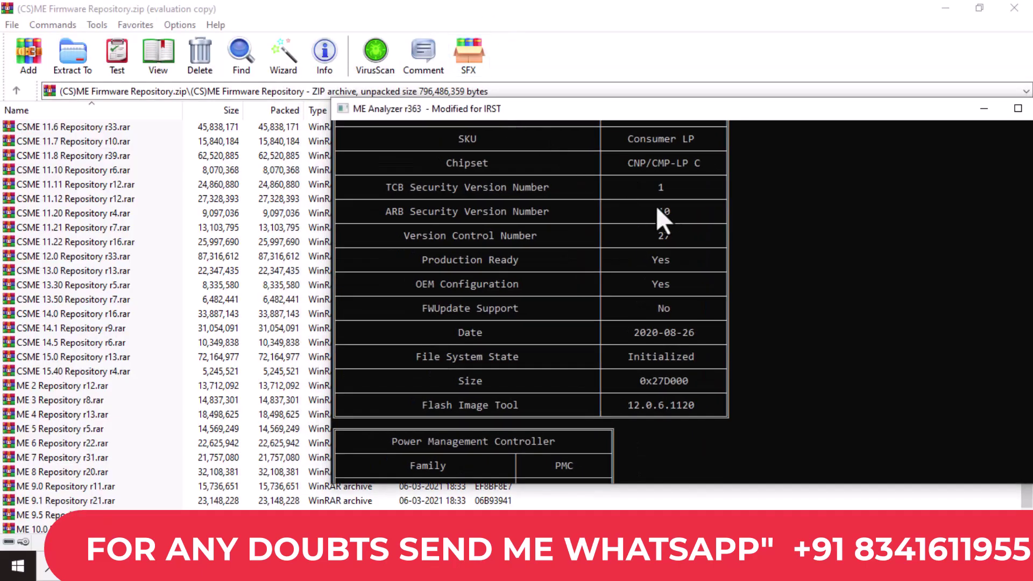
pyautogui.scroll(5, 658, 208)
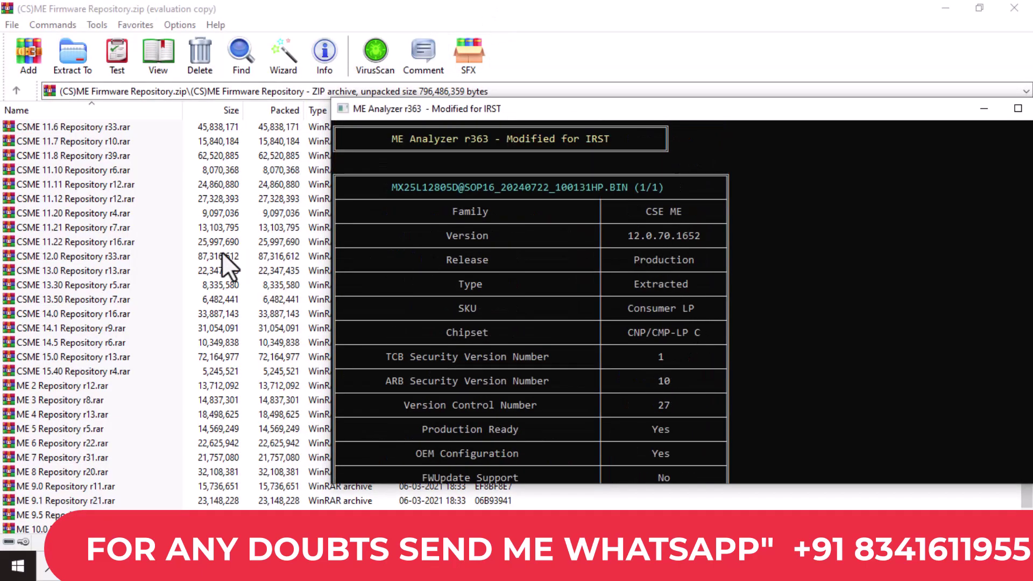
pyautogui.doubleClick(75, 256)
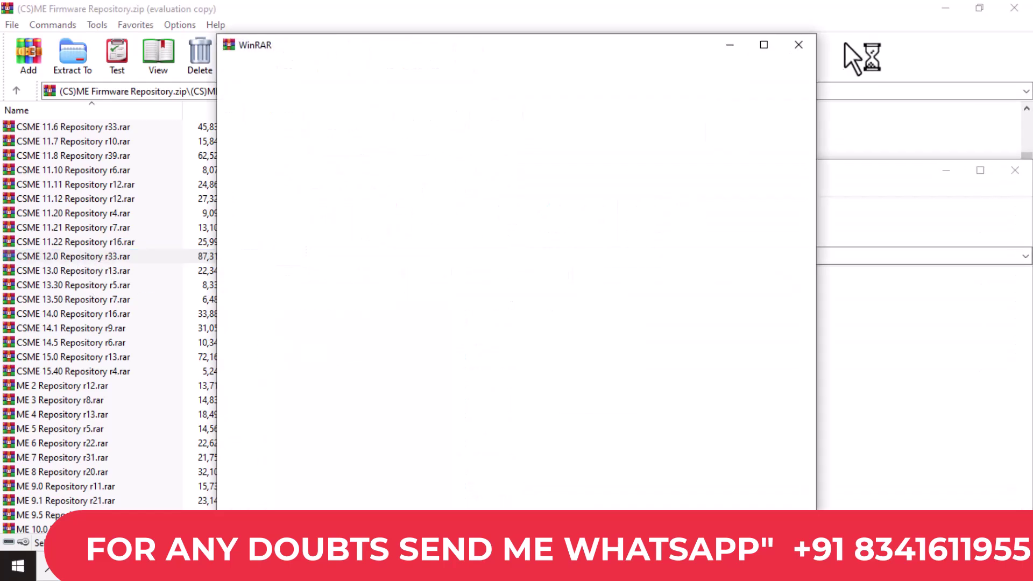
pyautogui.click(799, 46)
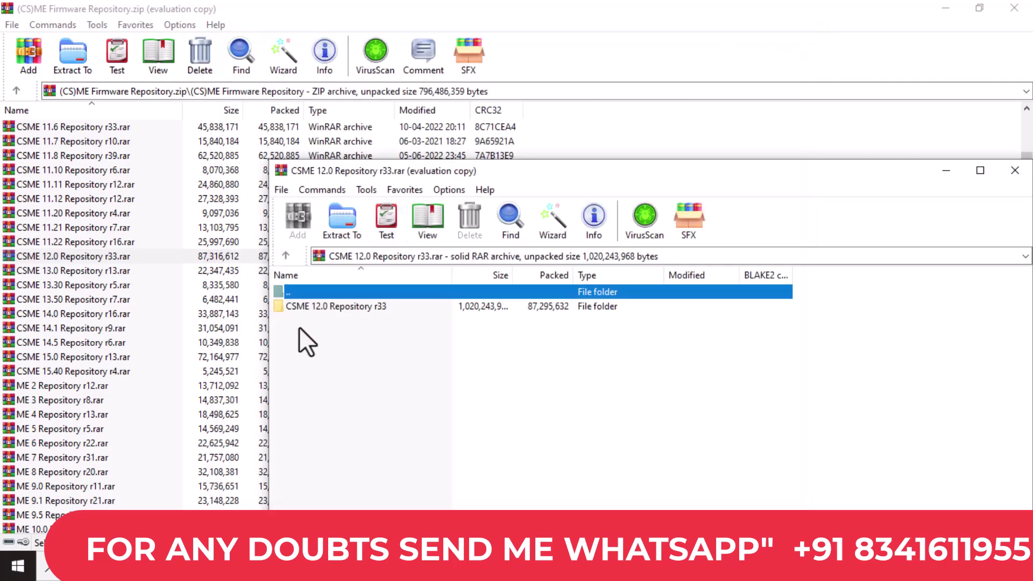
pyautogui.doubleClick(300, 307)
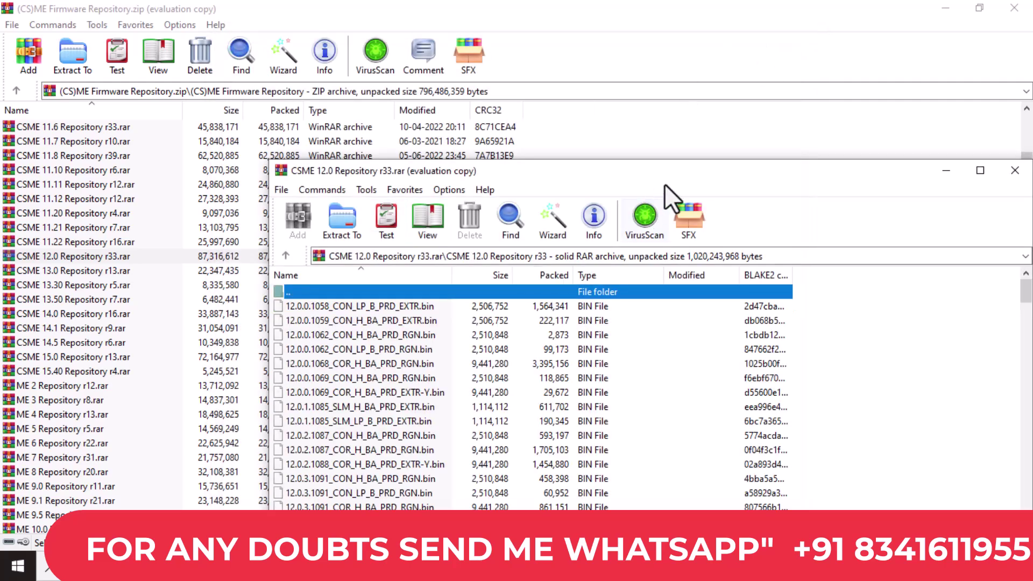
pyautogui.doubleClick(677, 168)
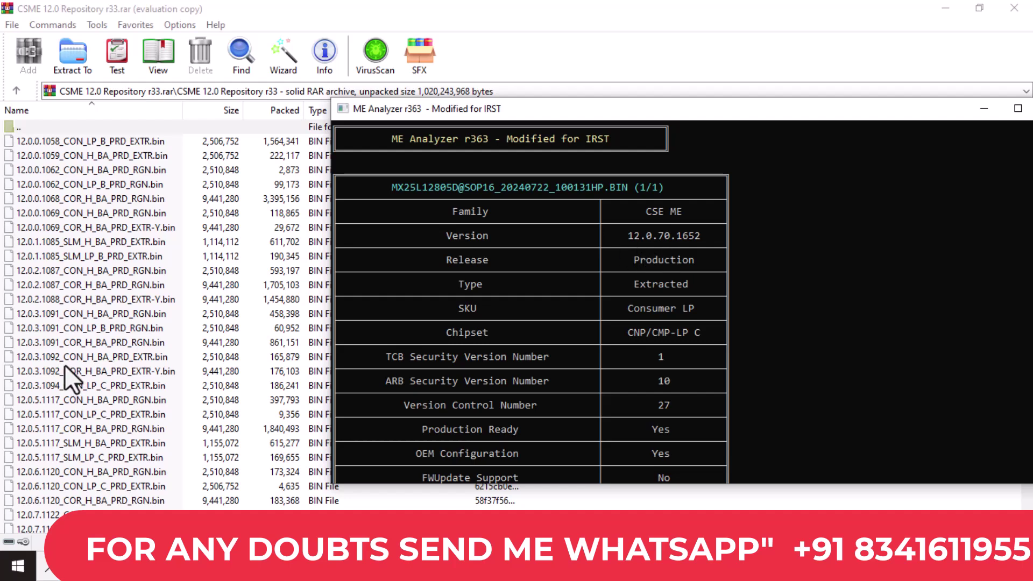
# Step: Find the firmware matching the reported version, SKU and chipset, and select 12.0.70.1652_CON_LP_C_PRD_EXTR.bin in the archive
pyautogui.scroll(-7, 65, 365)
pyautogui.scroll(-12, 65, 364)
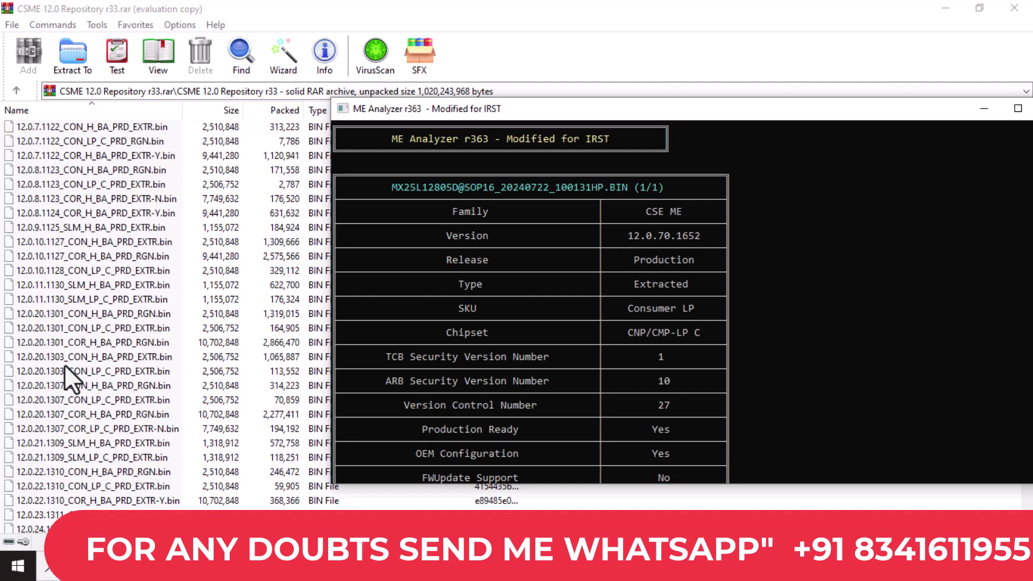
pyautogui.scroll(-12, 65, 365)
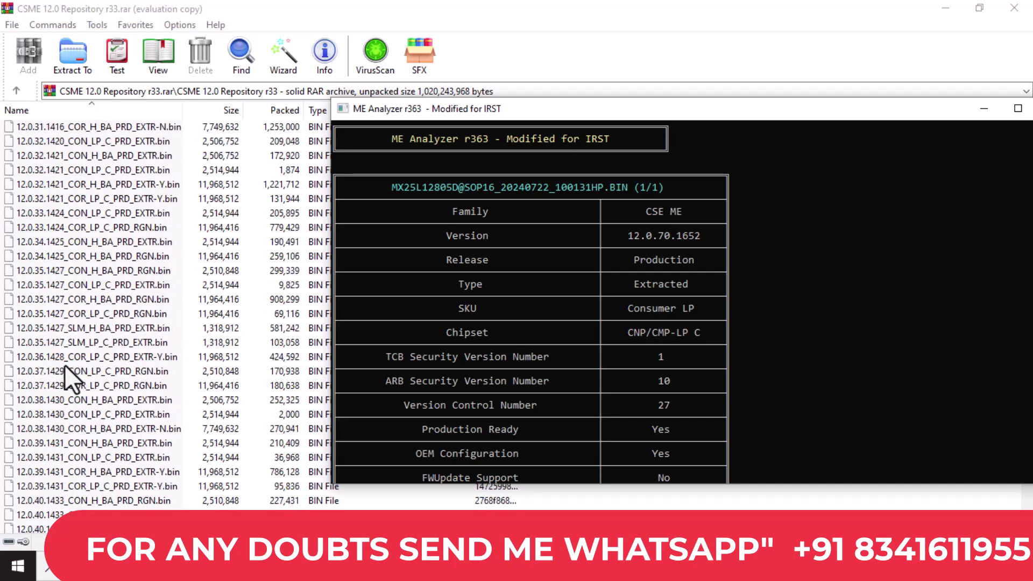
pyautogui.scroll(-15, 64, 365)
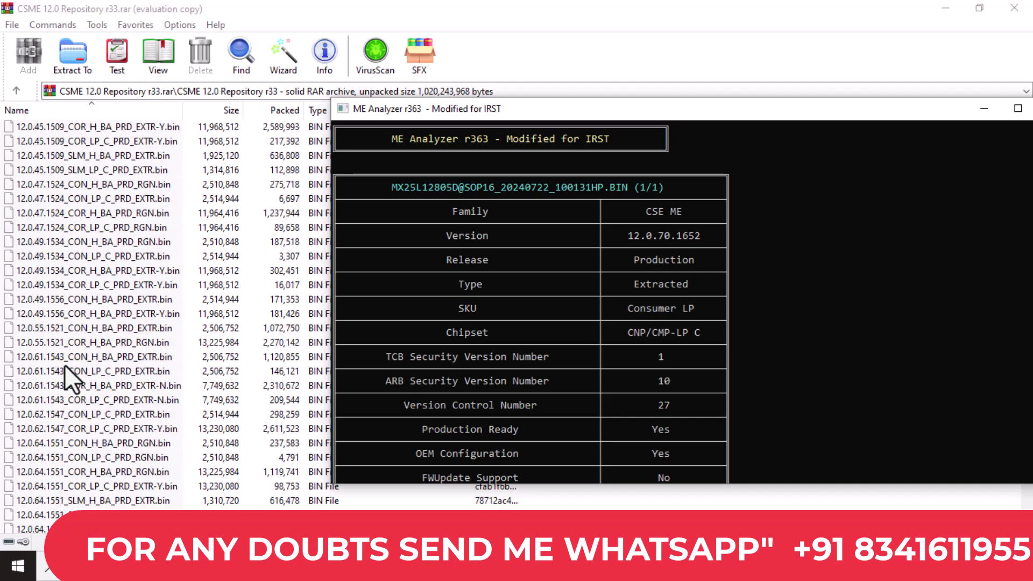
pyautogui.scroll(-7, 65, 365)
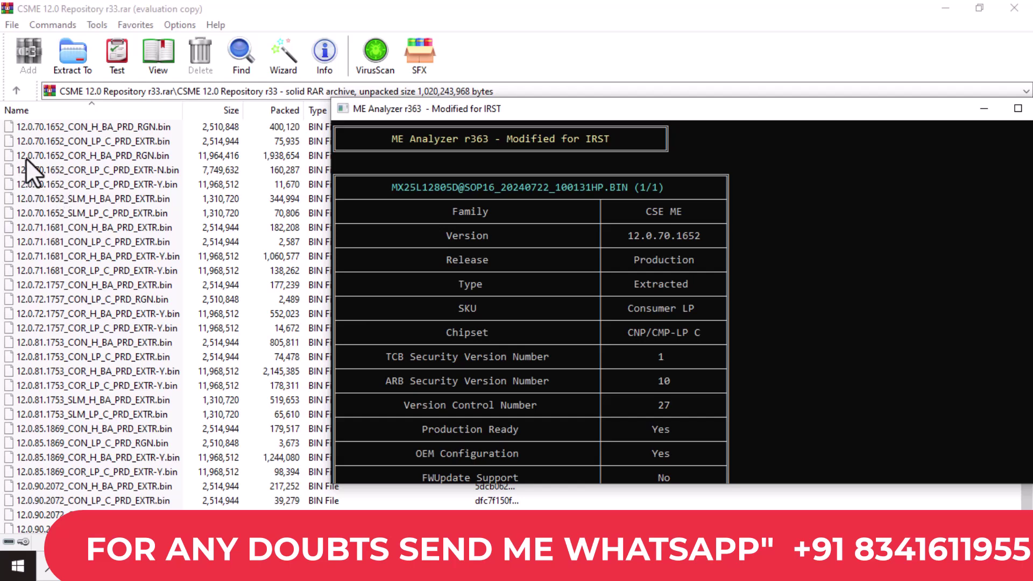
pyautogui.scroll(1, 26, 158)
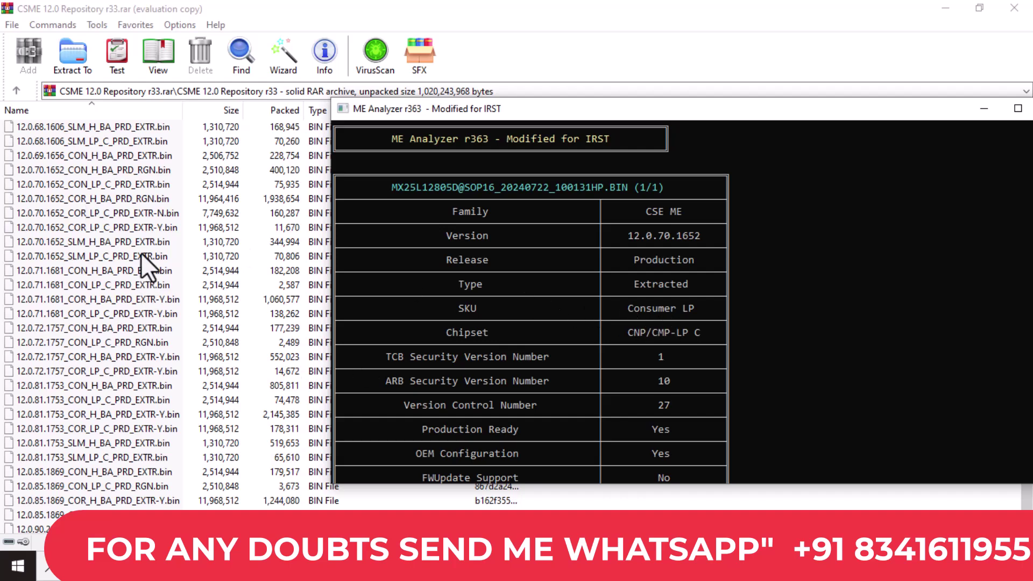
pyautogui.click(82, 185)
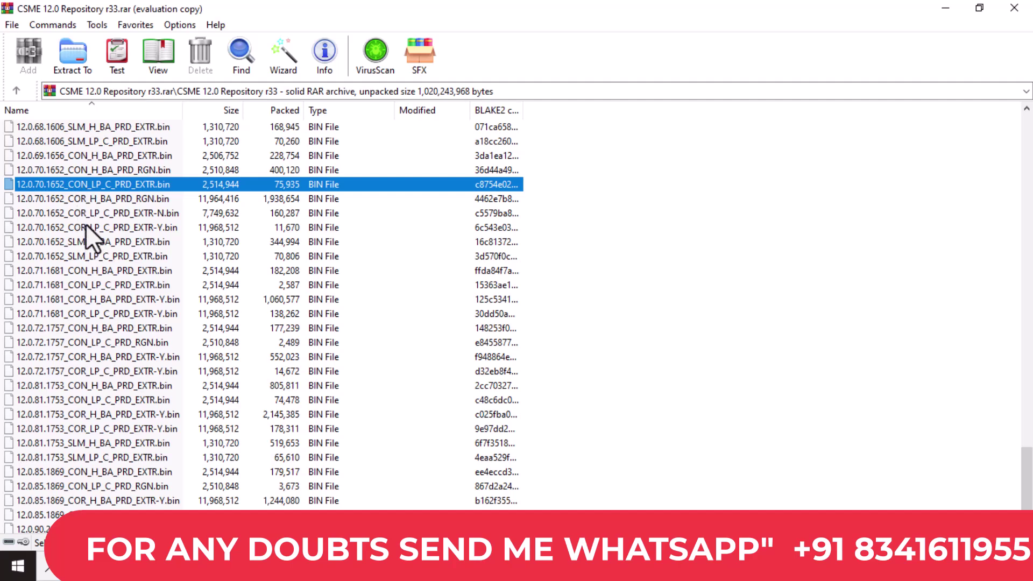
# Step: Return to Flash Image Tool and start replacing the Intel(R) ME Binary File, accepting the reset of existing parameters
pyautogui.click(945, 11)
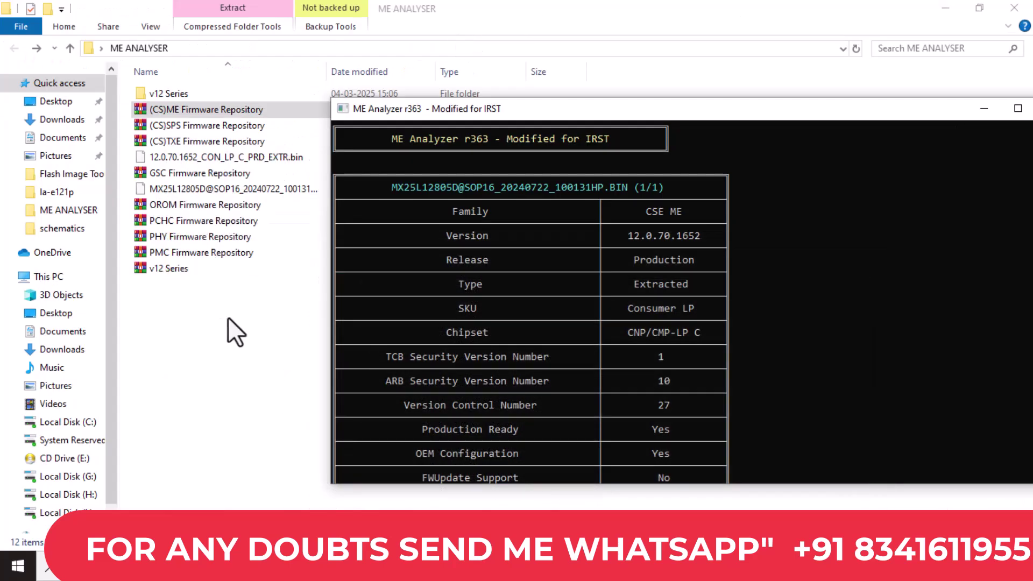
pyautogui.click(985, 108)
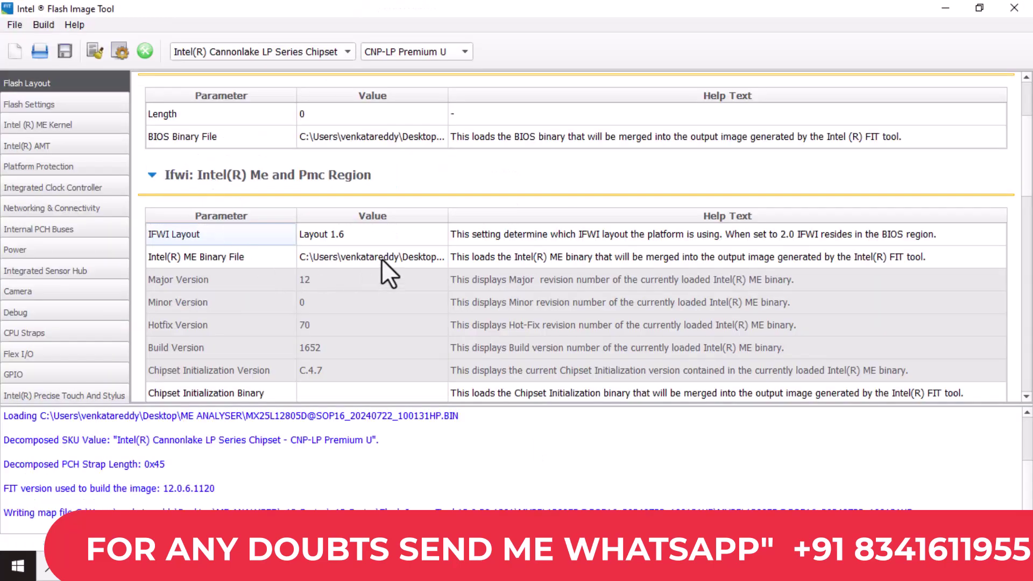
pyautogui.click(380, 256)
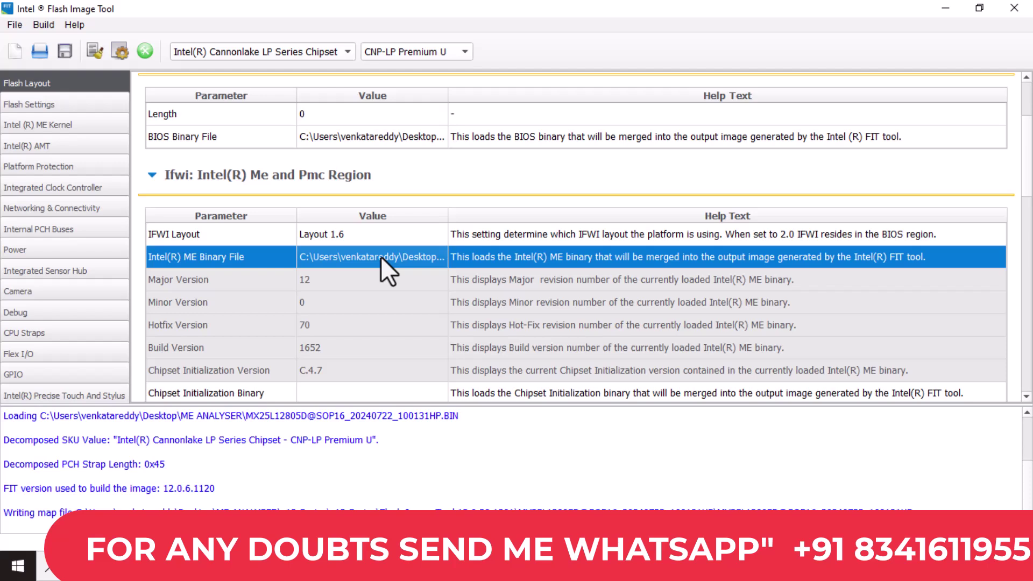
pyautogui.doubleClick(324, 258)
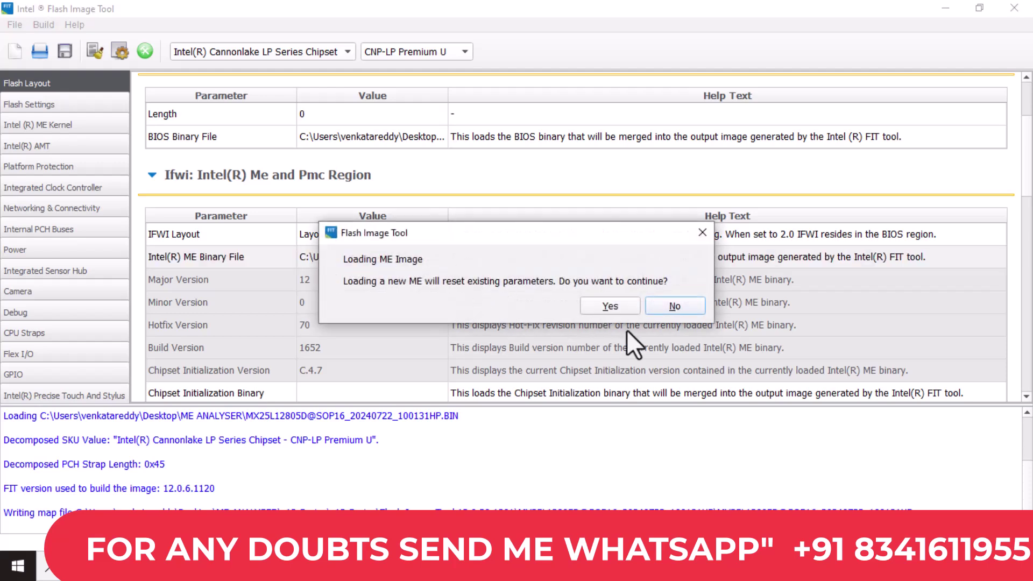
pyautogui.click(620, 305)
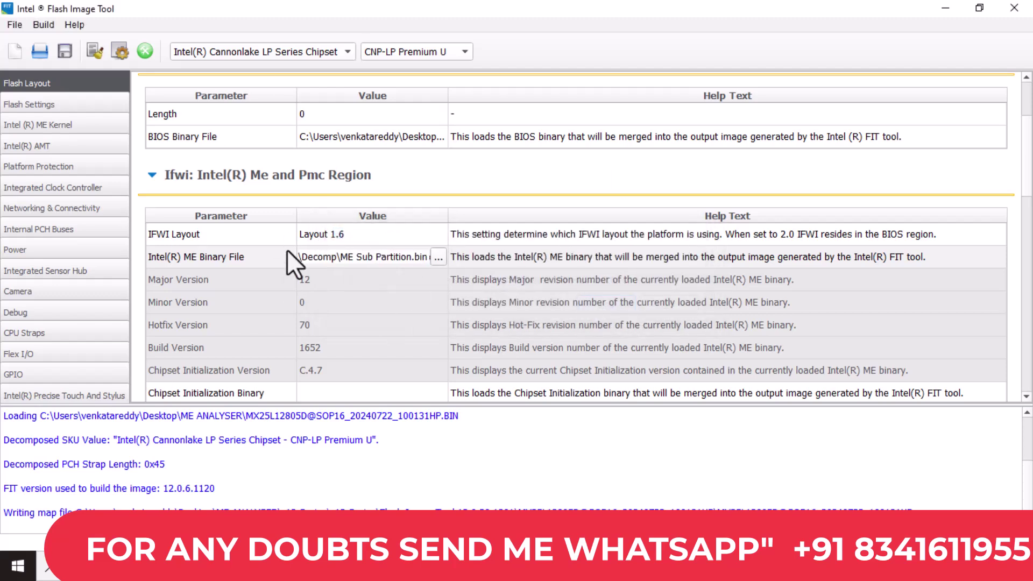
# Step: Load 12.0.70.1652_CON_LP_C_PRD_EXTR.bin from the Desktop's ME ANALYSER folder as the Intel(R) ME Binary File
pyautogui.click(438, 257)
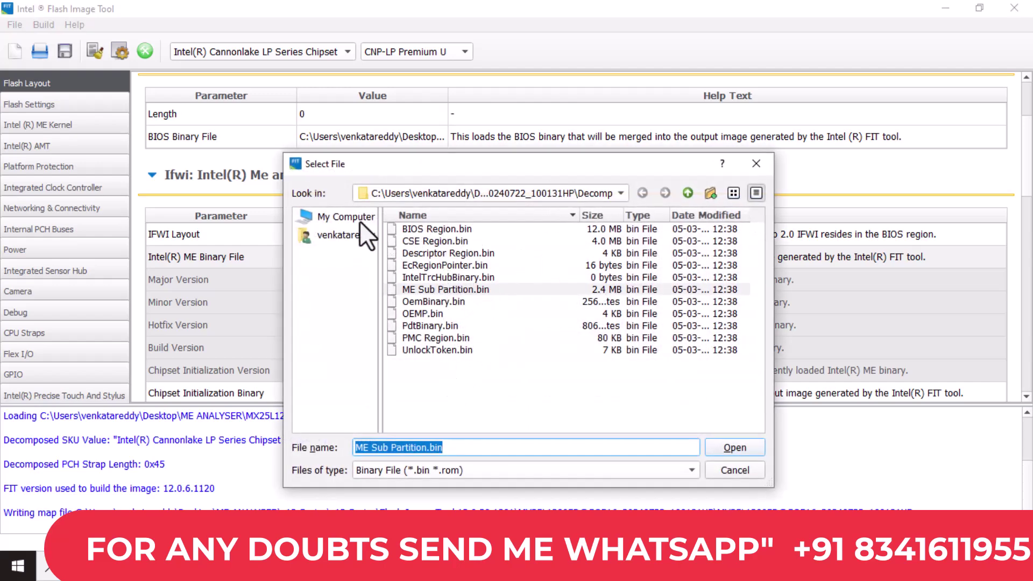
pyautogui.click(347, 235)
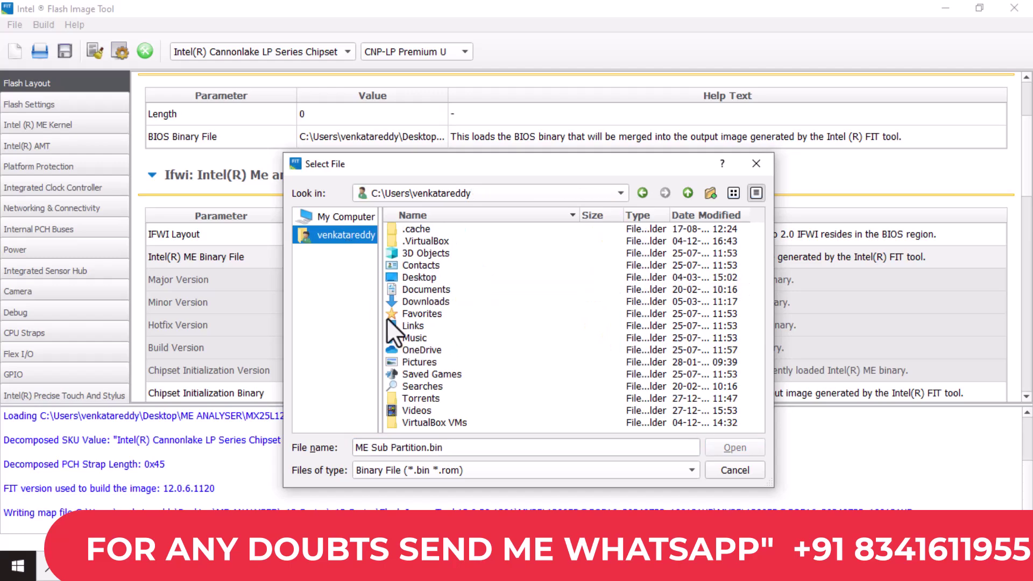
pyautogui.doubleClick(427, 277)
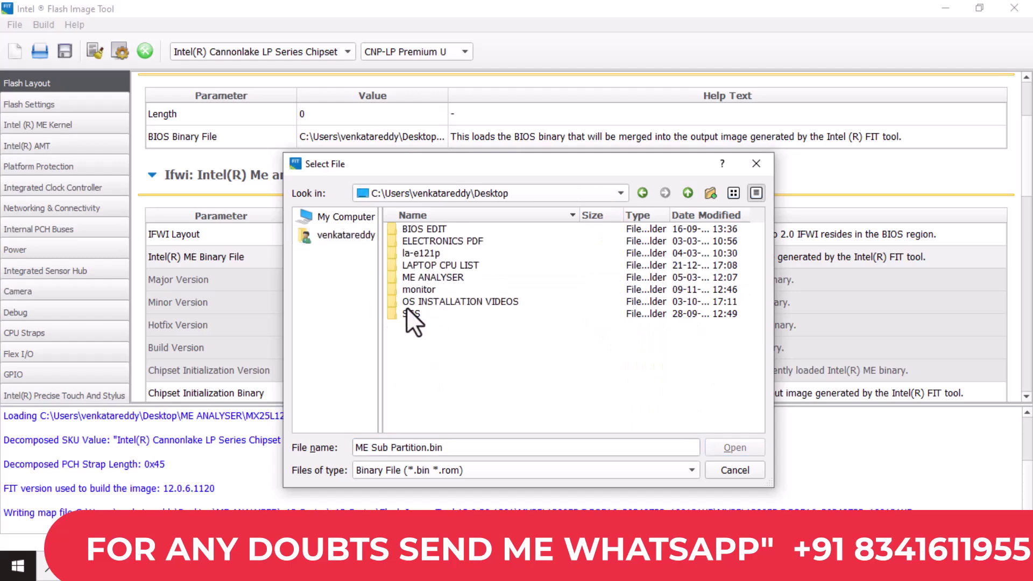
pyautogui.doubleClick(428, 277)
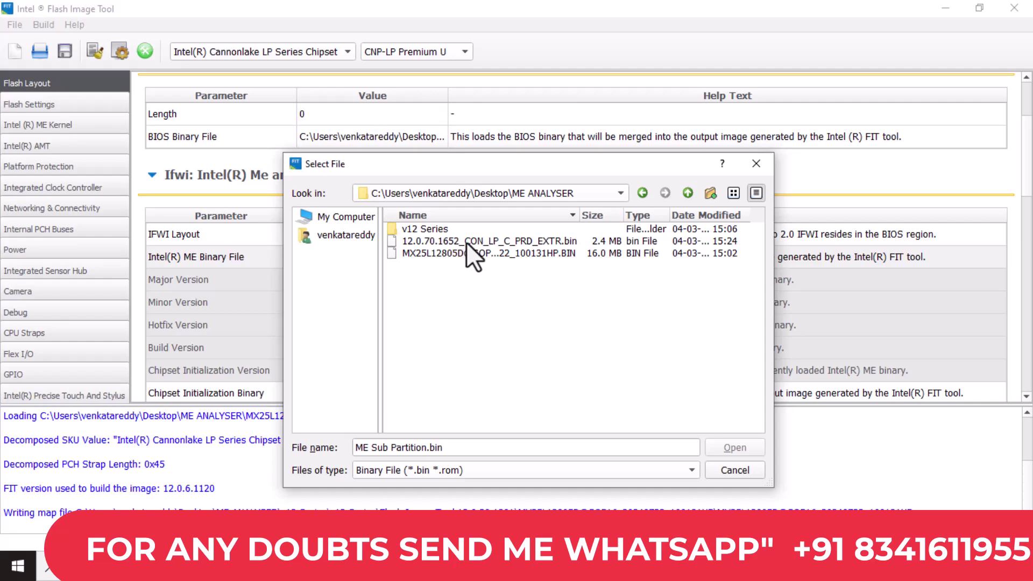
pyautogui.doubleClick(522, 241)
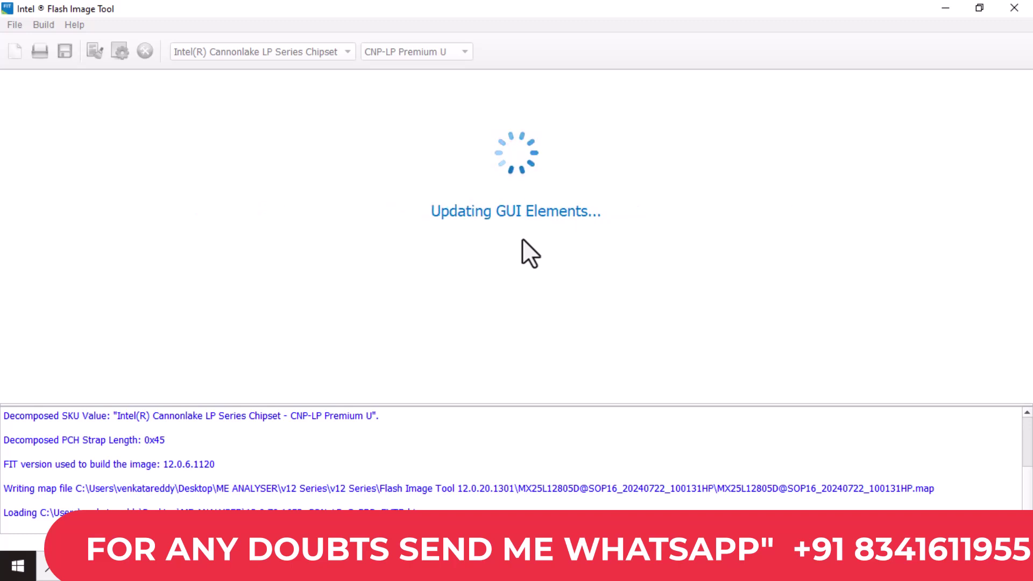
pyautogui.scroll(-3, 192, 283)
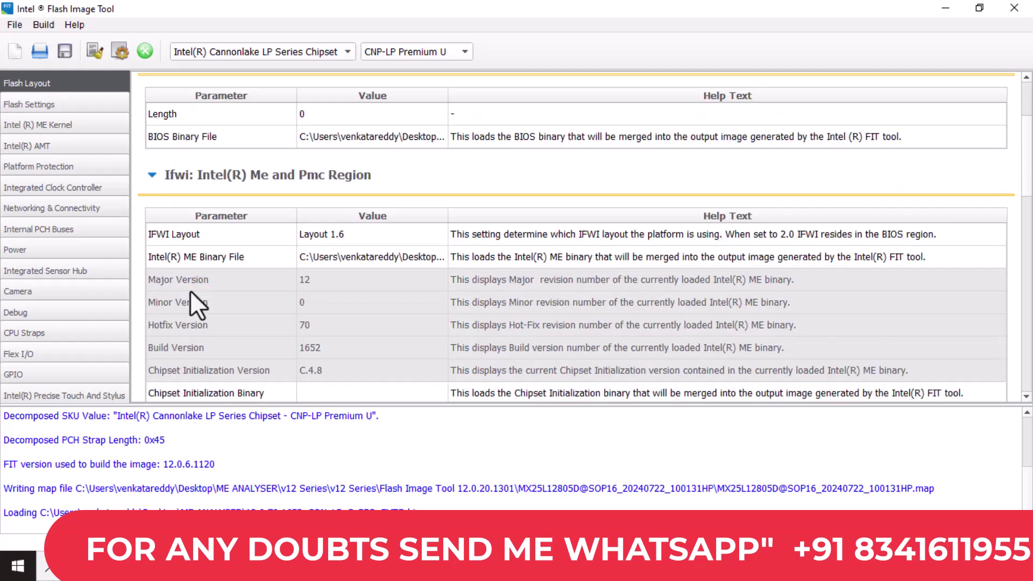
pyautogui.scroll(1, 246, 218)
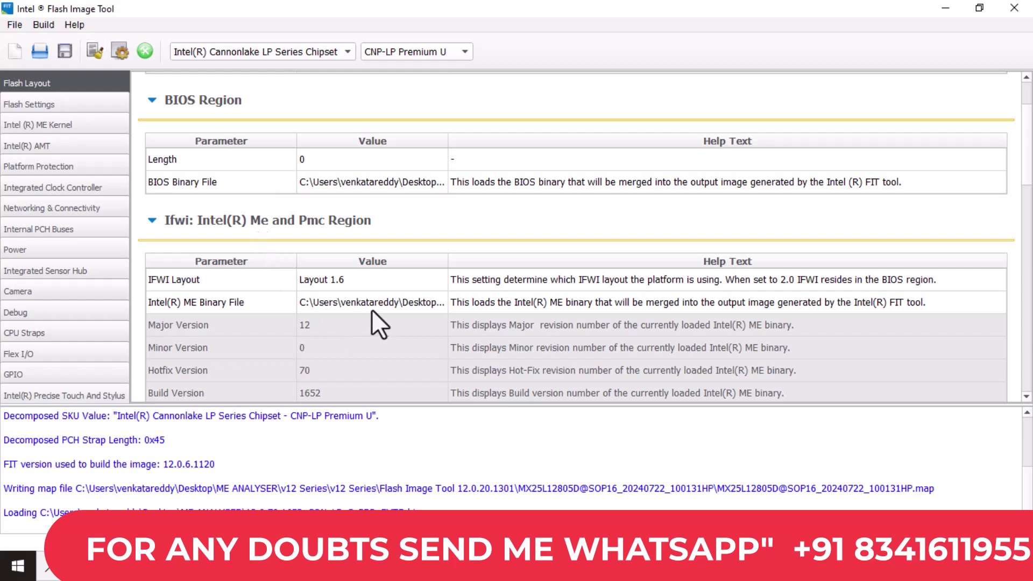
# Step: Open the Build Settings and set Generate Intermediate Files to No
pyautogui.click(124, 52)
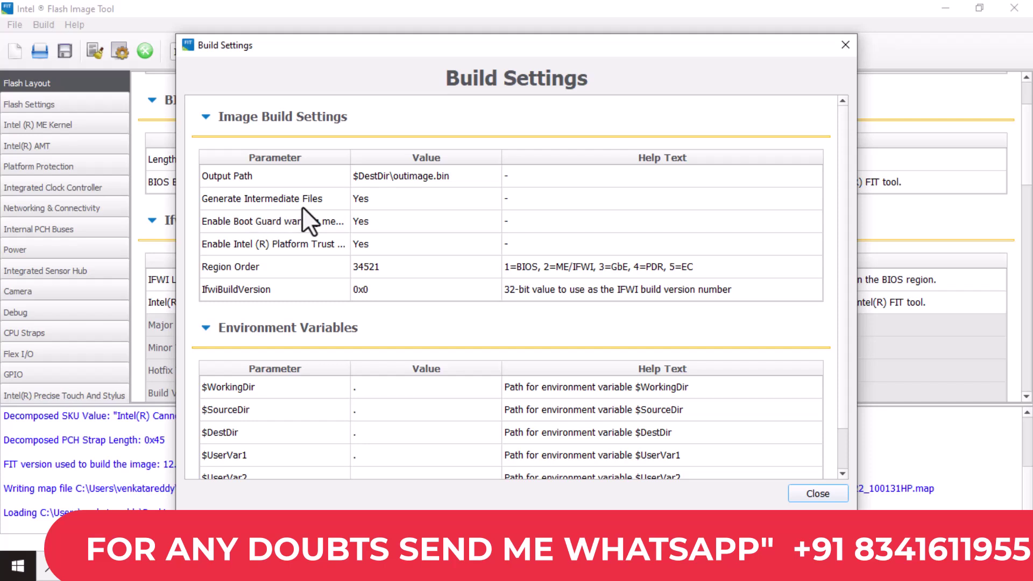
pyautogui.click(392, 200)
pyautogui.click(392, 199)
pyautogui.click(392, 198)
pyautogui.click(389, 178)
# Step: Set the Boot Guard warning message and Intel (R) Platform Trust options to No in the Image Build Settings
pyautogui.click(395, 225)
pyautogui.click(392, 213)
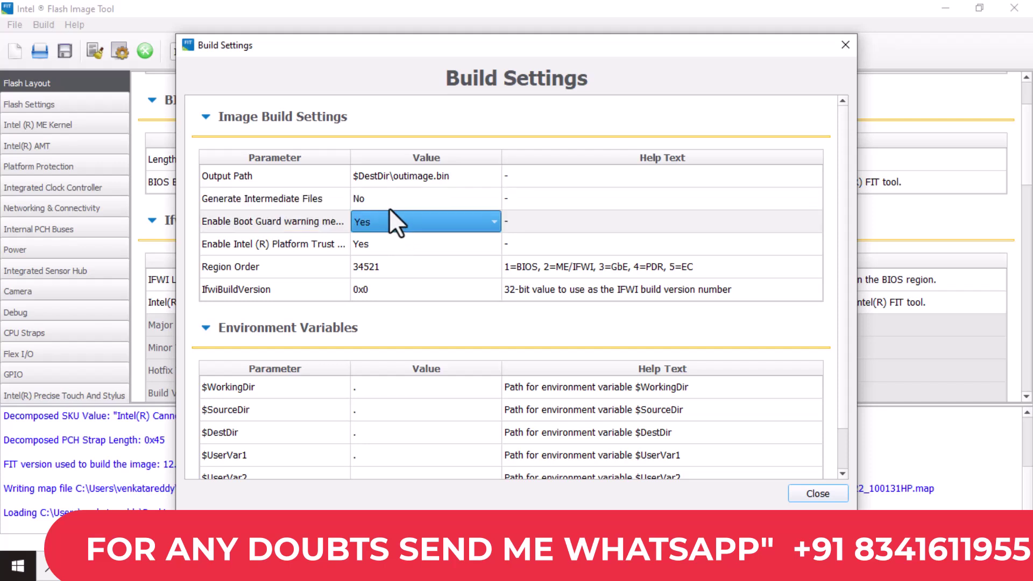
pyautogui.click(373, 218)
pyautogui.click(374, 206)
pyautogui.click(383, 252)
pyautogui.click(383, 246)
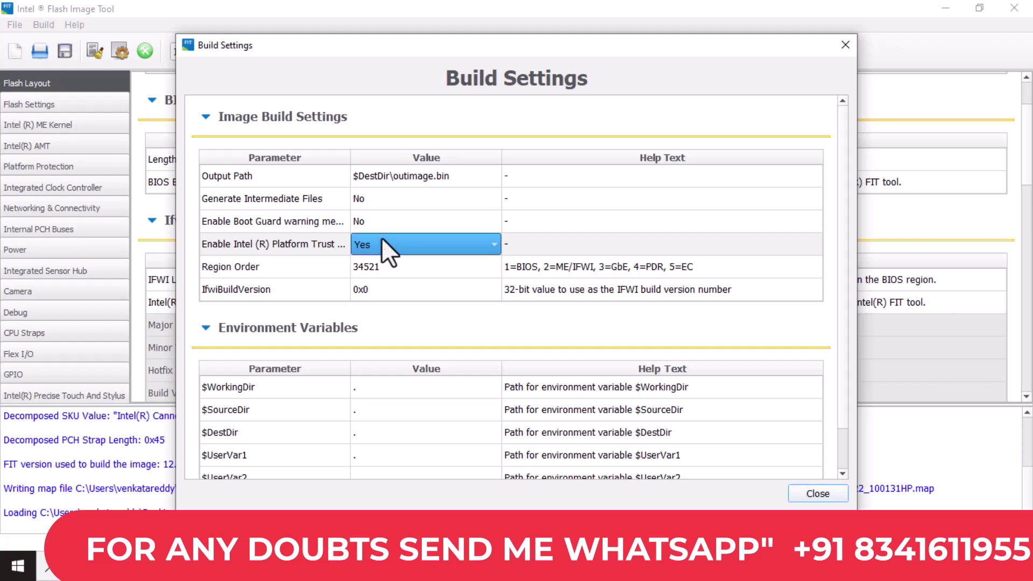
pyautogui.click(372, 240)
pyautogui.click(374, 230)
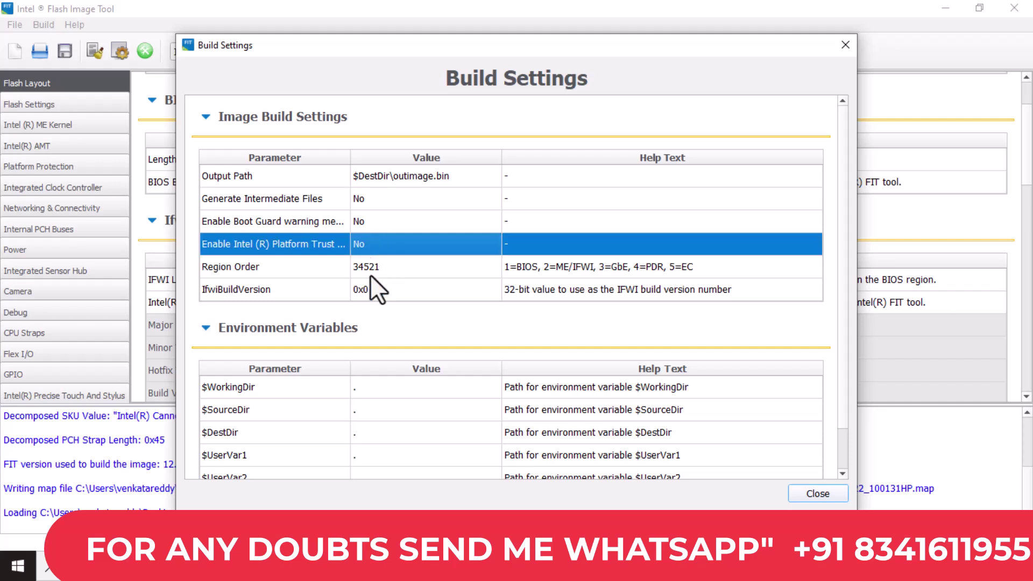
# Step: Close the Build Settings and build the full flash image
pyautogui.click(380, 476)
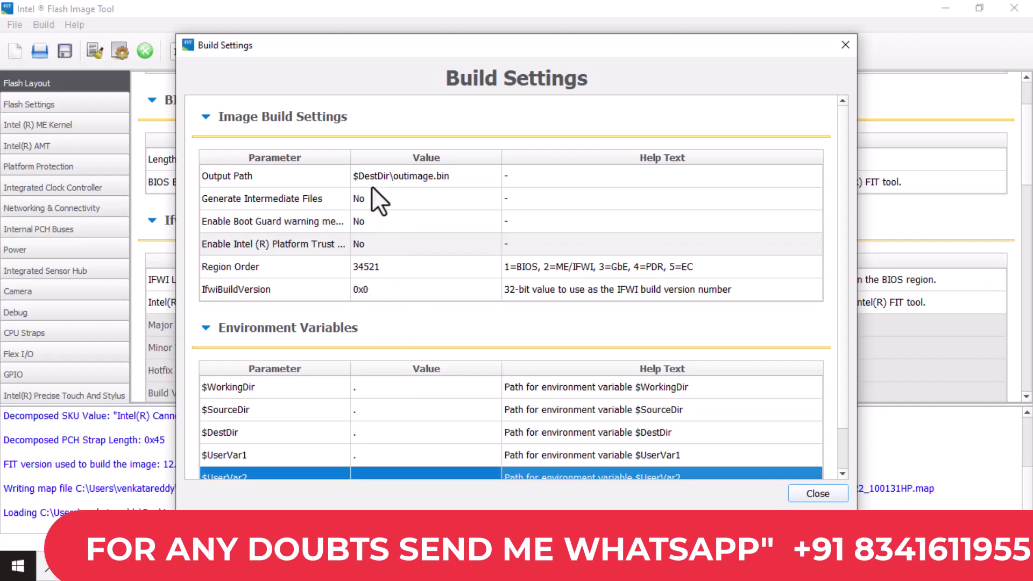
pyautogui.click(818, 494)
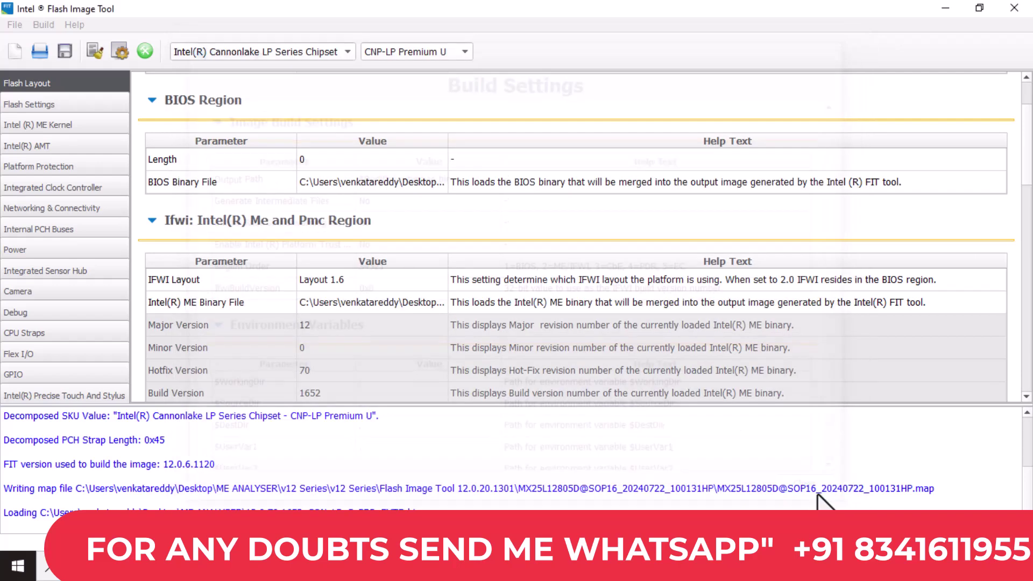
pyautogui.click(145, 50)
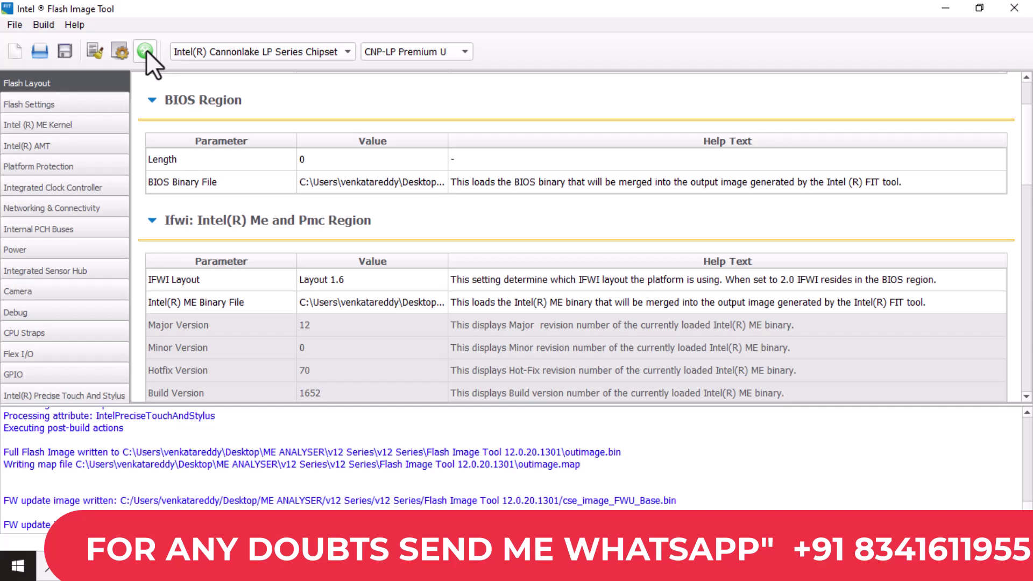
# Step: Go back to the ME ANALYSER folder in File Explorer and open the Flash Image Tool 12.0.20.1301 folder inside v12 Series
pyautogui.click(945, 6)
pyautogui.click(230, 372)
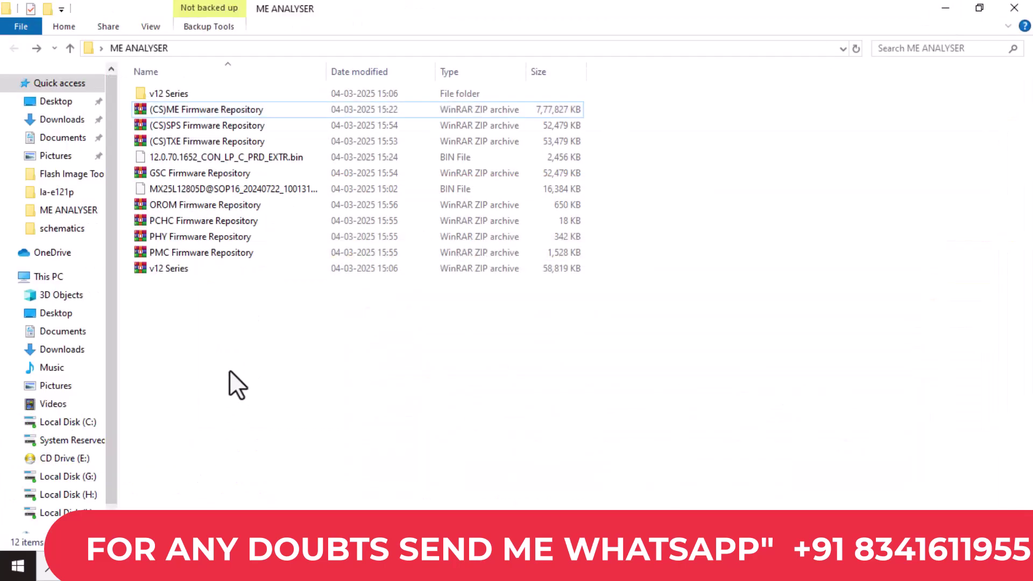
pyautogui.doubleClick(160, 94)
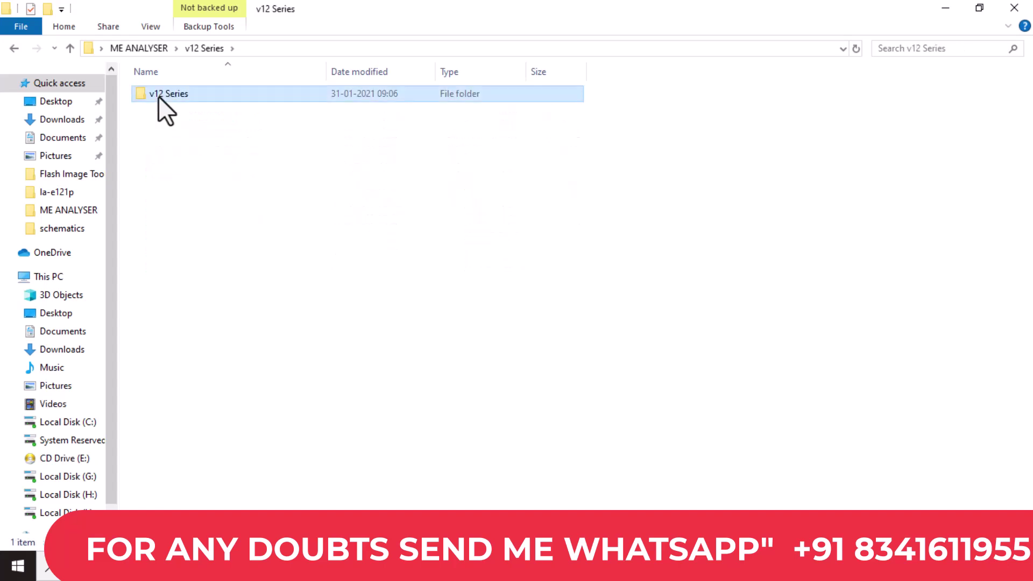
pyautogui.doubleClick(158, 95)
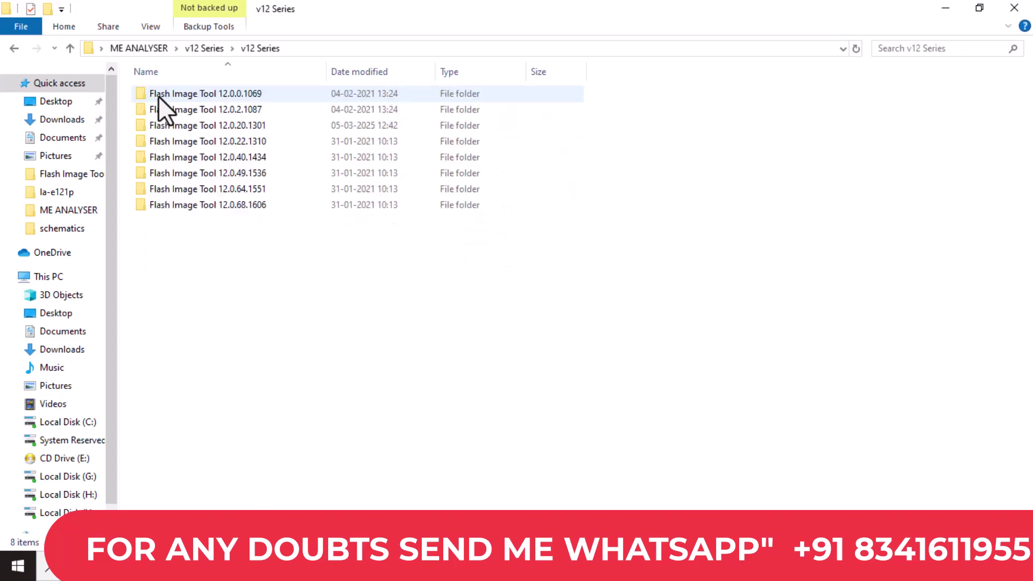
pyautogui.doubleClick(215, 126)
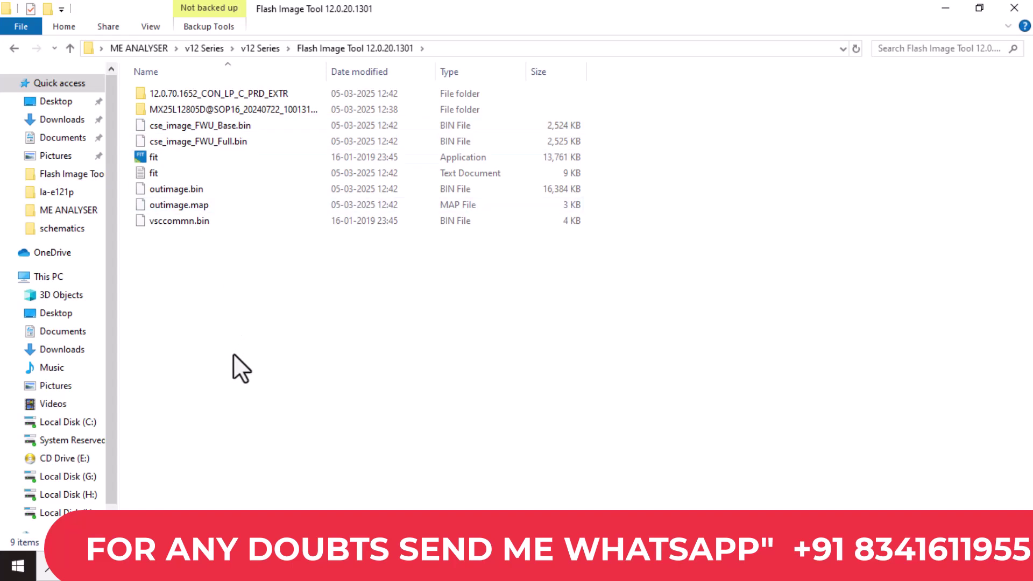
# Step: Copy outimage.bin from the Flash Image Tool 12.0.20.1301 folder into the ME ANALYSER folder
pyautogui.click(186, 194)
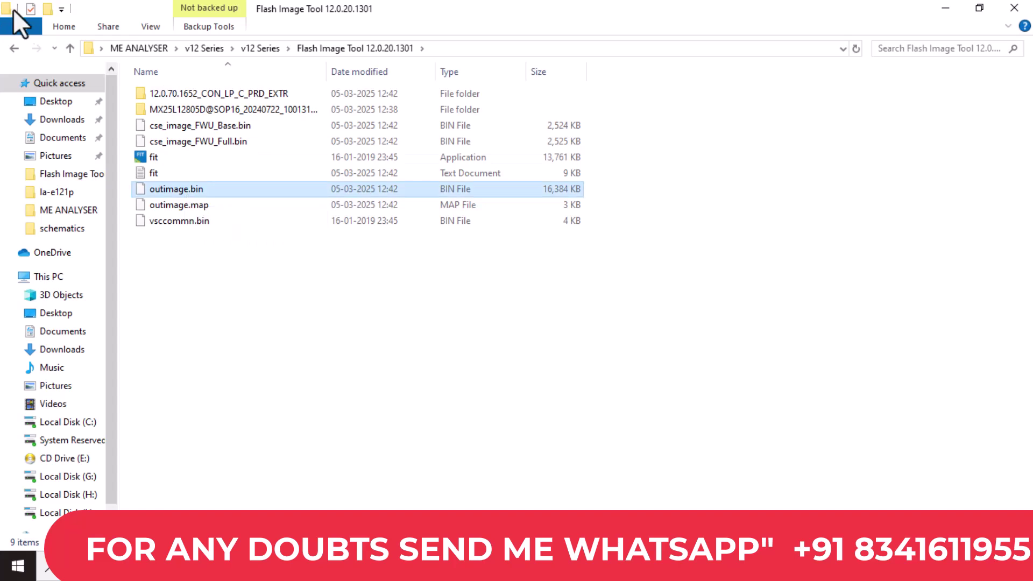
pyautogui.click(144, 47)
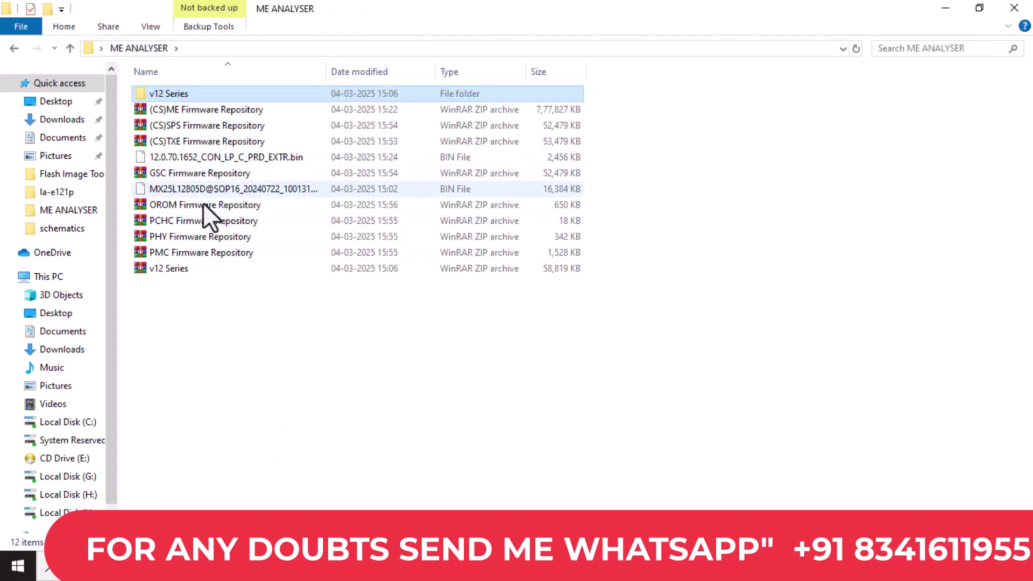
pyautogui.click(217, 359)
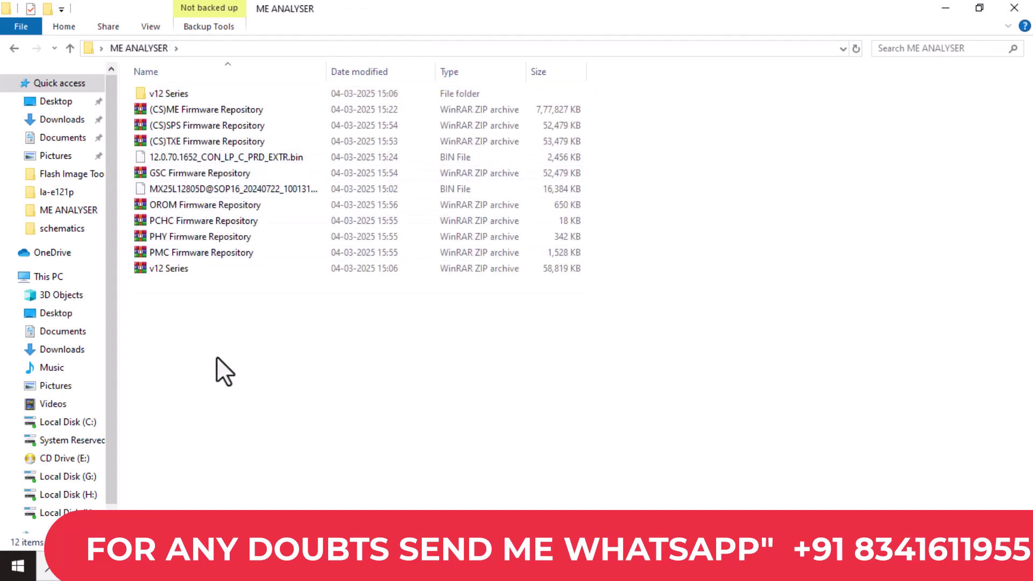
pyautogui.hotkey('ctrl', 'v')
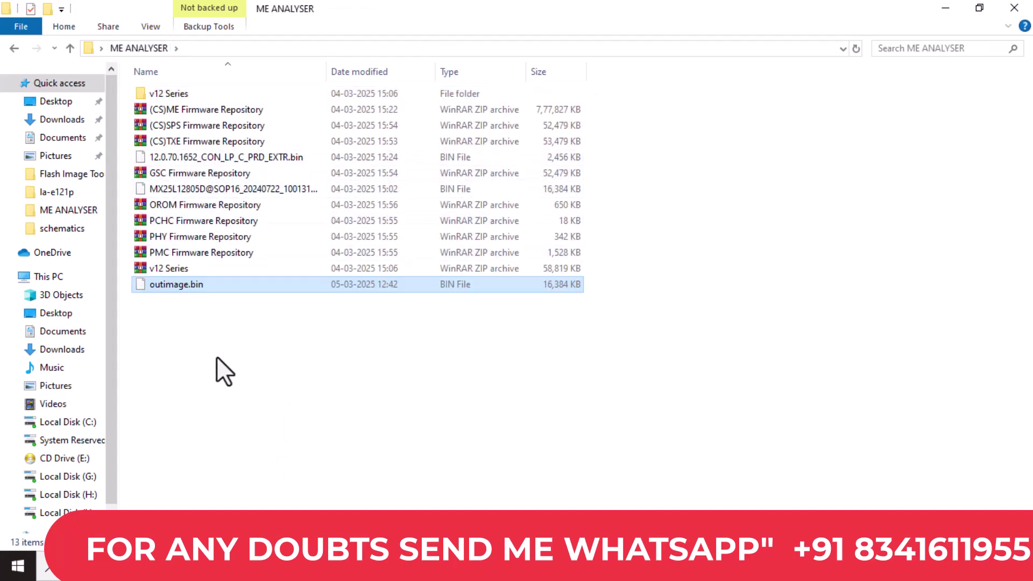
# Step: Rename the copied outimage.bin in the ME ANALYSER folder as CLEAR ME.bin
pyautogui.rightClick(177, 282)
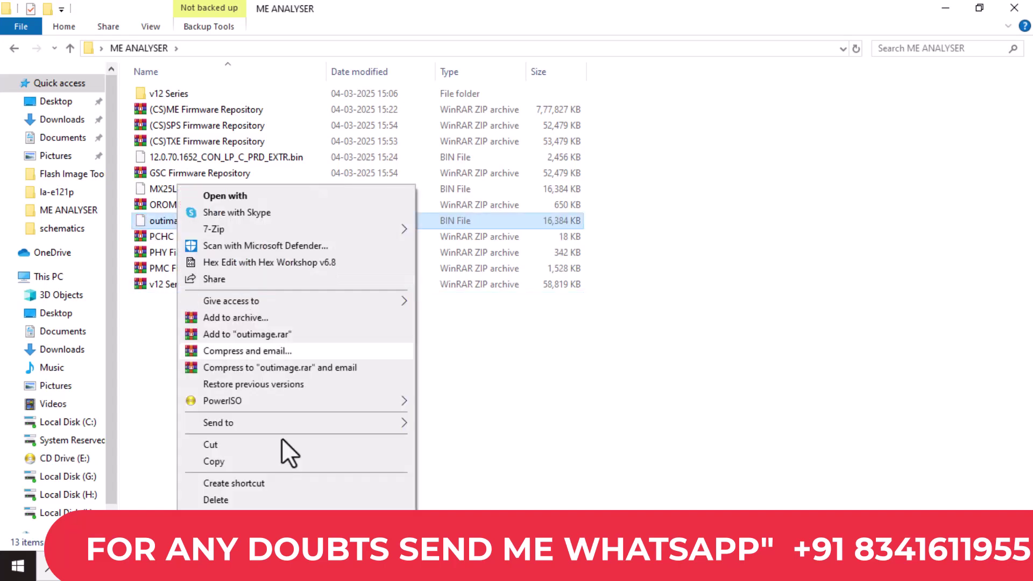
pyautogui.write('mage.bin')
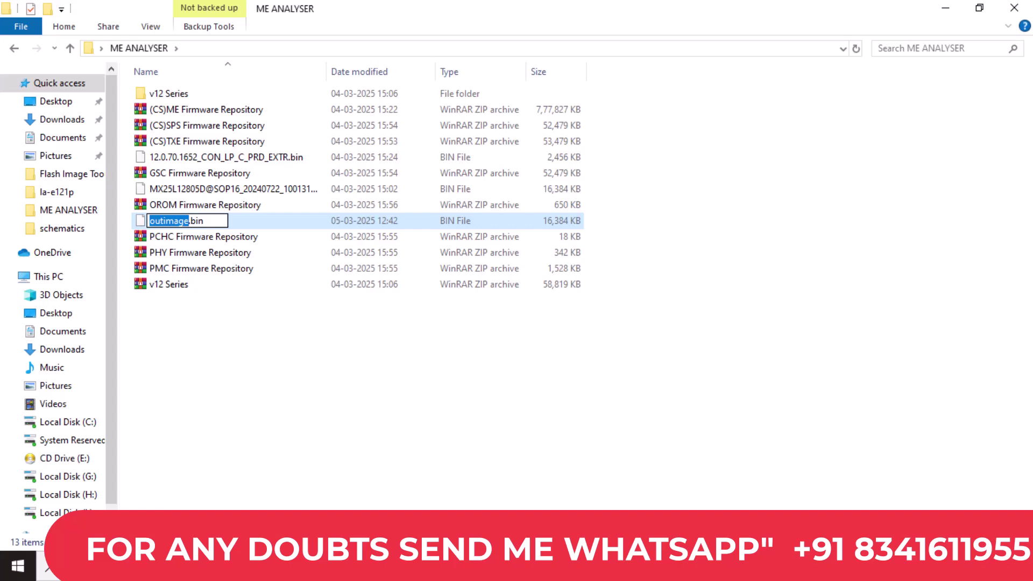
pyautogui.write('CLEAT')
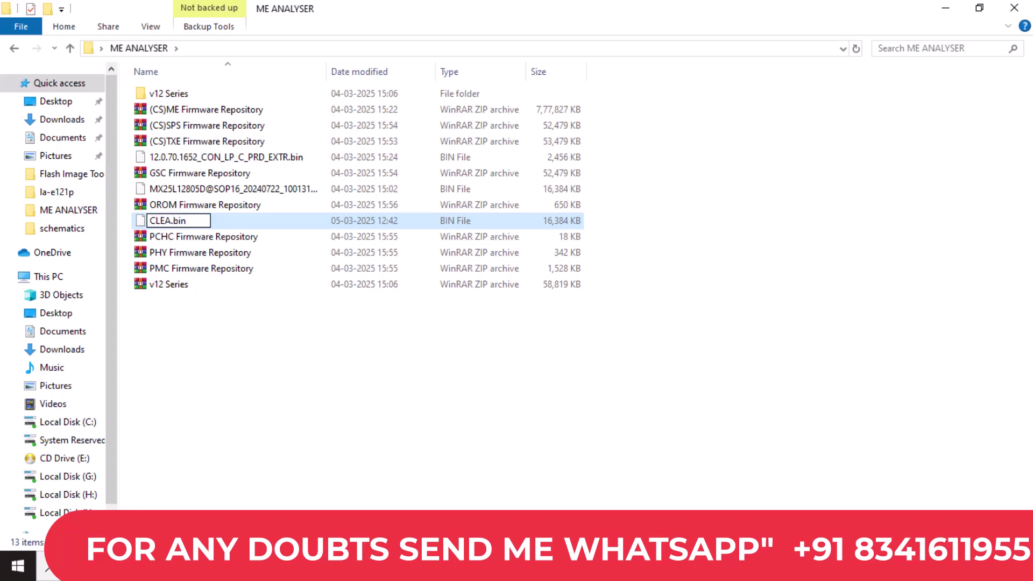
pyautogui.write(' ME')
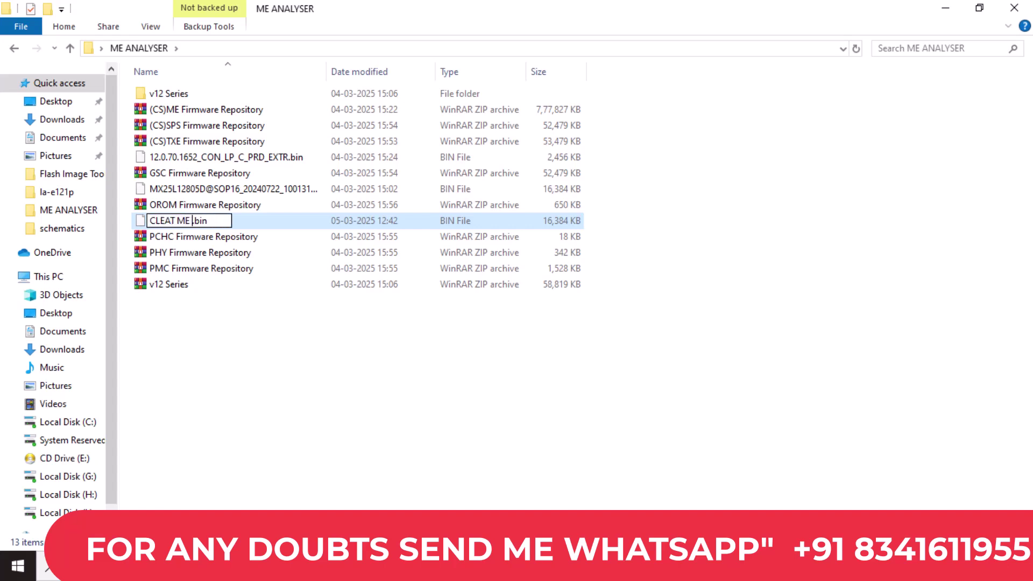
pyautogui.press('BackSpace')
pyautogui.press('BackSpace')
pyautogui.press('BackSpace')
pyautogui.press('BackSpace')
pyautogui.press('BackSpace')
pyautogui.write('R ME')
pyautogui.click(333, 367)
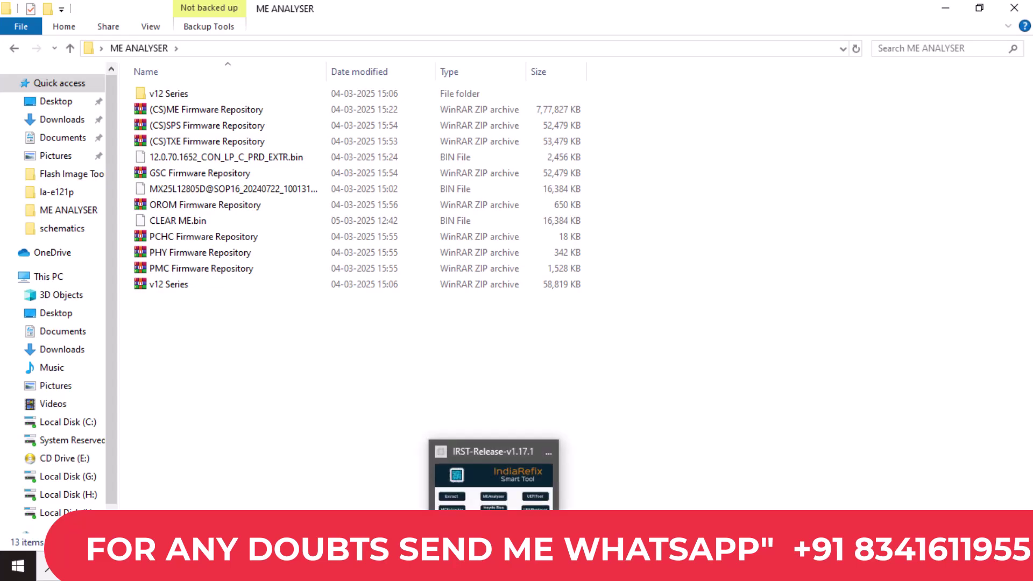
# Step: Launch ME Analyzer from the IRST tool, place it beside the file list, and run it on CLEAR ME.bin
pyautogui.click(538, 276)
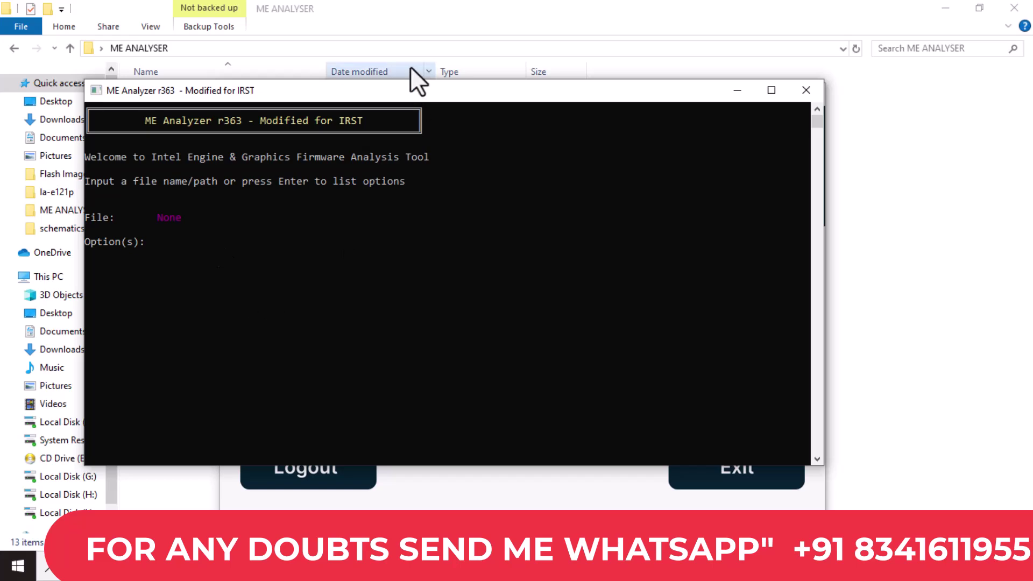
pyautogui.moveTo(414, 89); pyautogui.dragTo(665, 127)
pyautogui.click(739, 95)
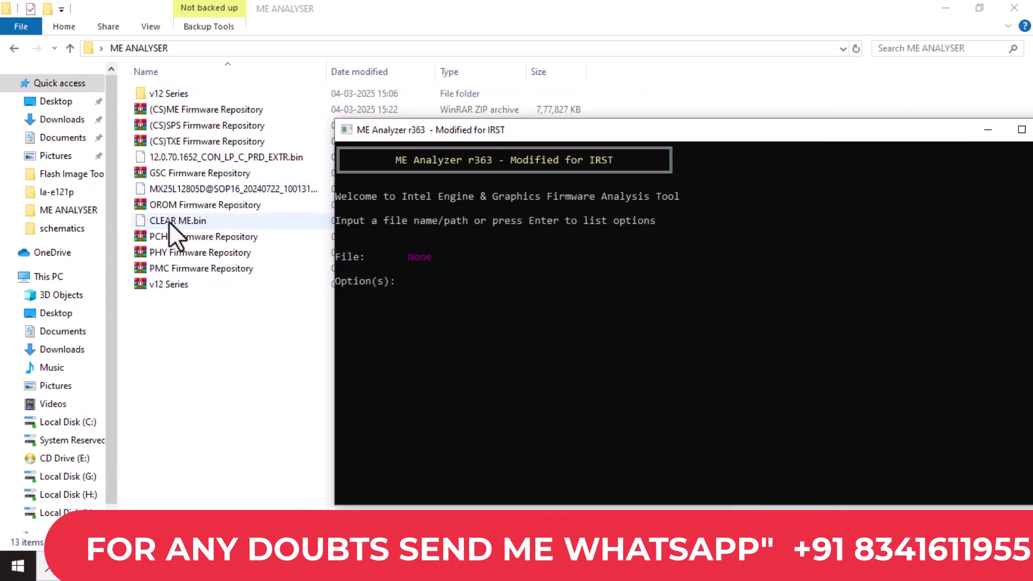
pyautogui.moveTo(169, 221); pyautogui.dragTo(577, 301)
pyautogui.press('Return')
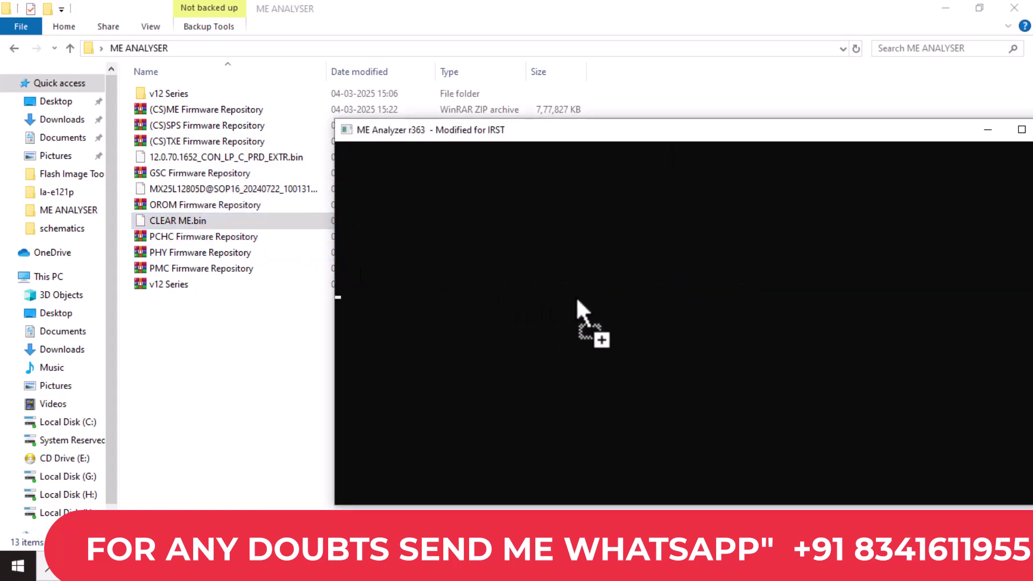
# Step: Maximize the ME Analyzer window and review the firmware report for CLEAR ME.bin
pyautogui.doubleClick(828, 134)
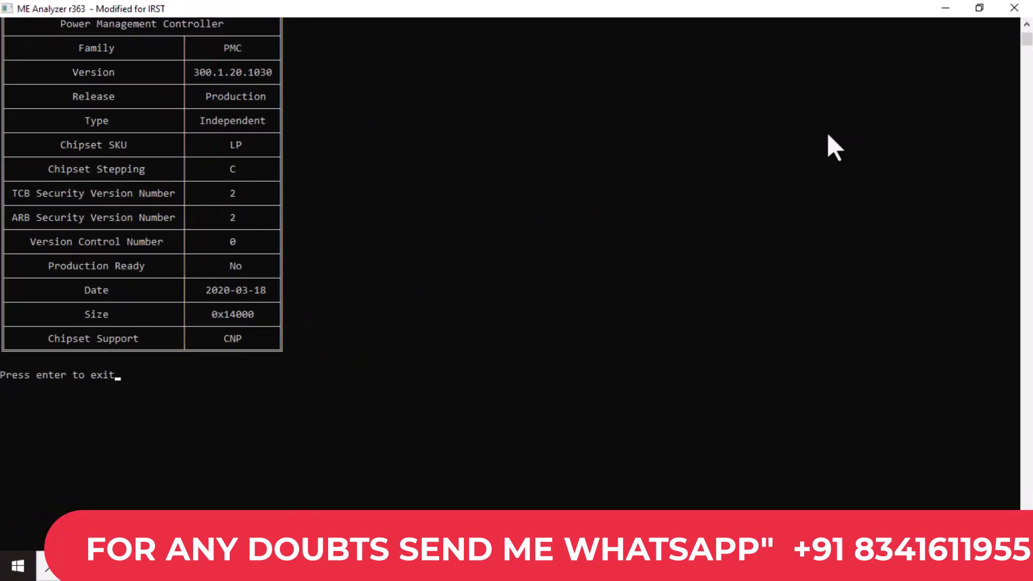
pyautogui.scroll(6, 461, 235)
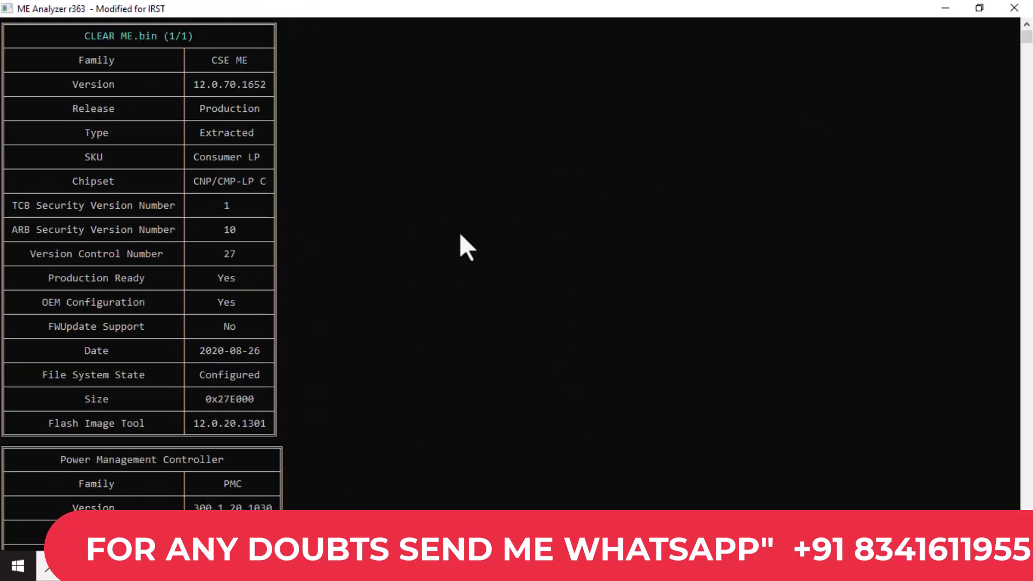
pyautogui.scroll(2, 444, 231)
pyautogui.scroll(-3, 417, 295)
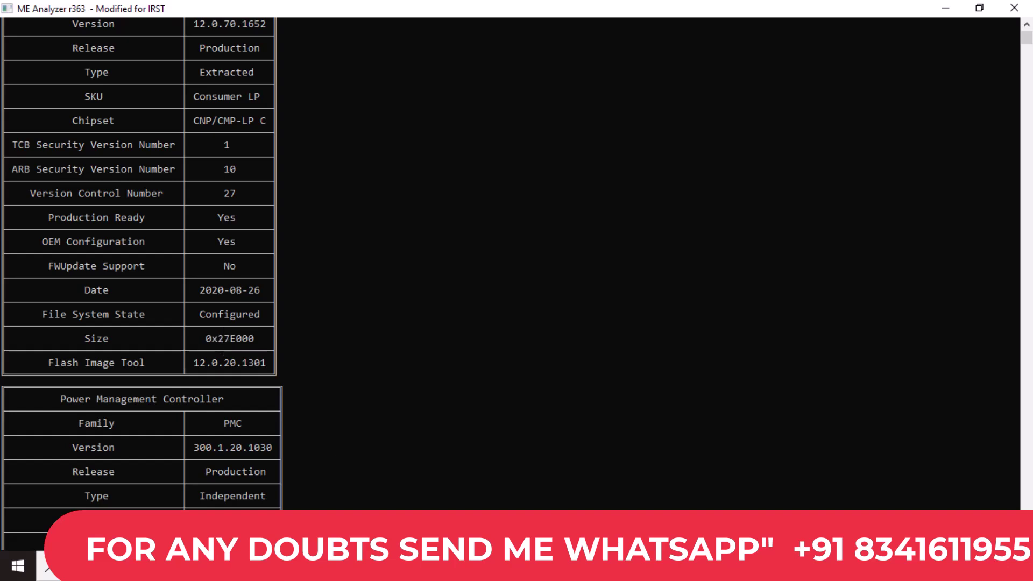
# Step: Bring up the original MX25L12805D dump's ME Analyzer report and place it beside the CLEAR ME.bin report, both at their beginning
pyautogui.moveTo(709, 567)
pyautogui.moveTo(648, 567)
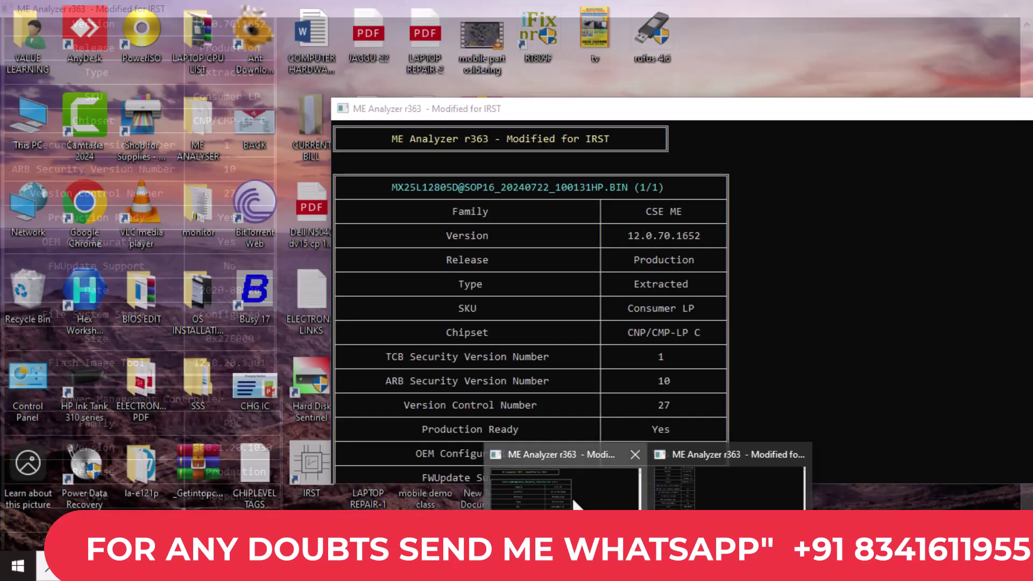
pyautogui.click(573, 497)
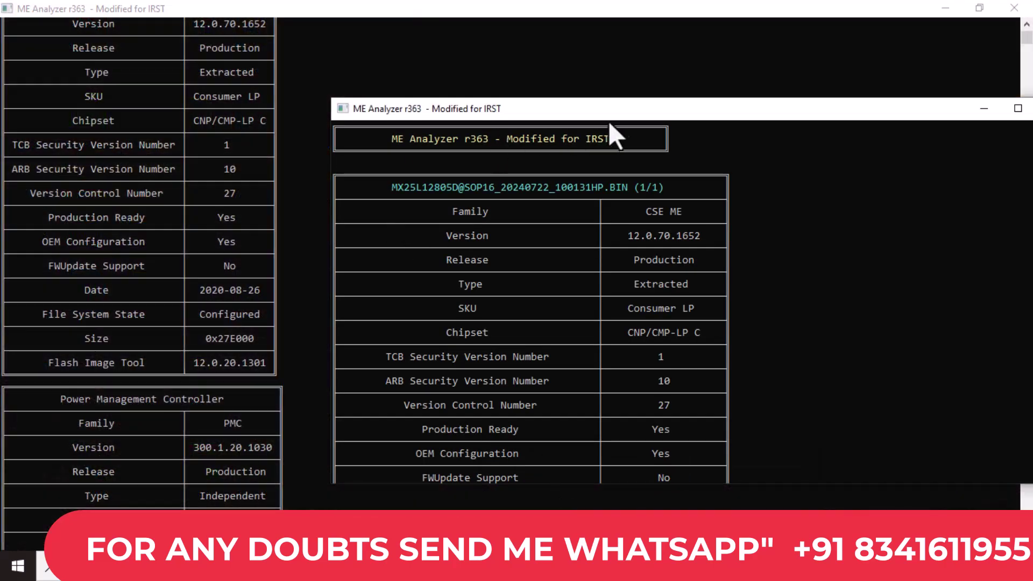
pyautogui.scroll(-4, 634, 321)
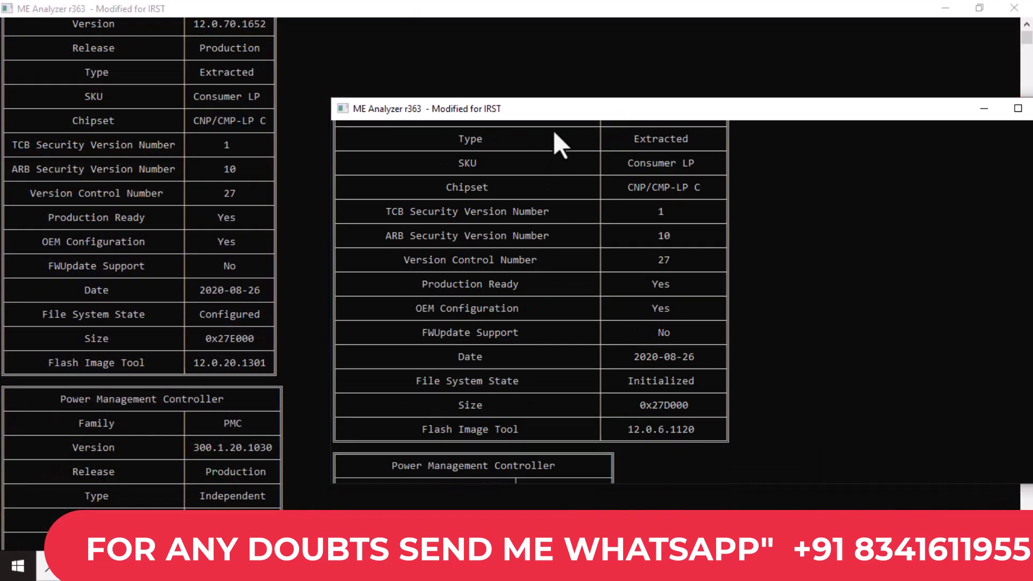
pyautogui.moveTo(556, 114); pyautogui.dragTo(543, 54)
pyautogui.scroll(3, 98, 172)
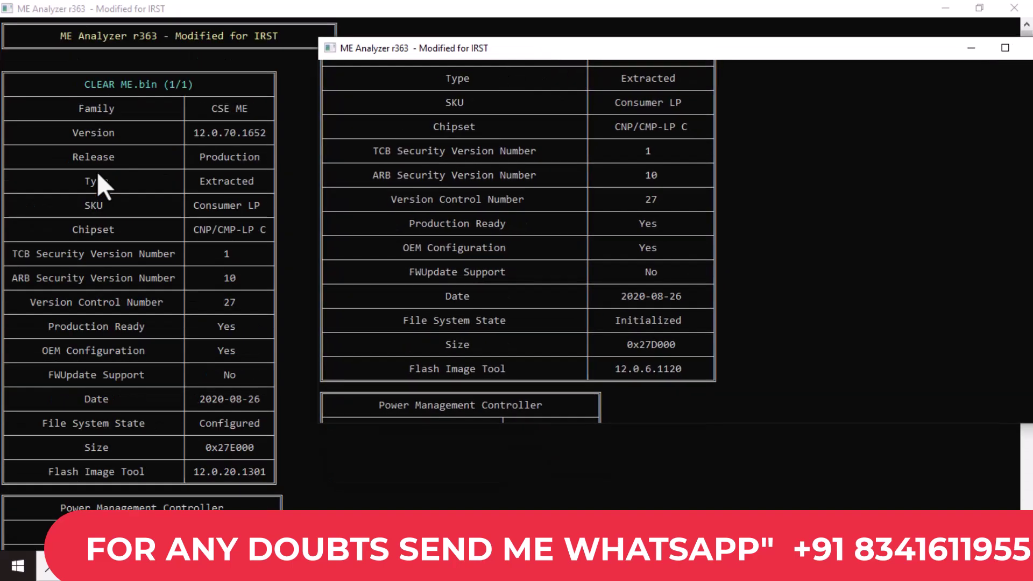
pyautogui.scroll(4, 591, 214)
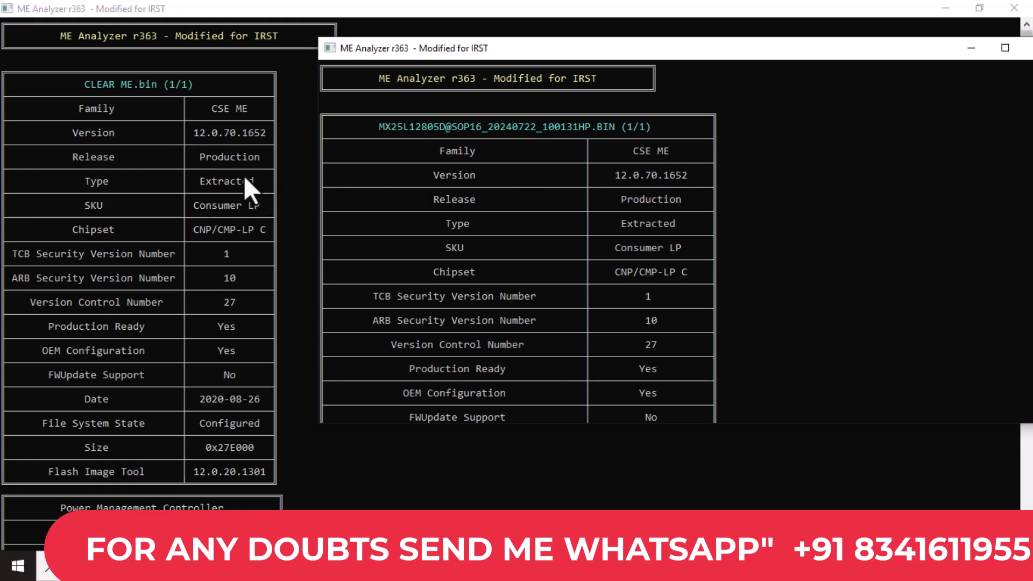
# Step: Compare the CSE ME tables of both reports, including version, SKU, date, File System State, size and Flash Image Tool
pyautogui.scroll(-3, 390, 235)
pyautogui.scroll(-3, 246, 298)
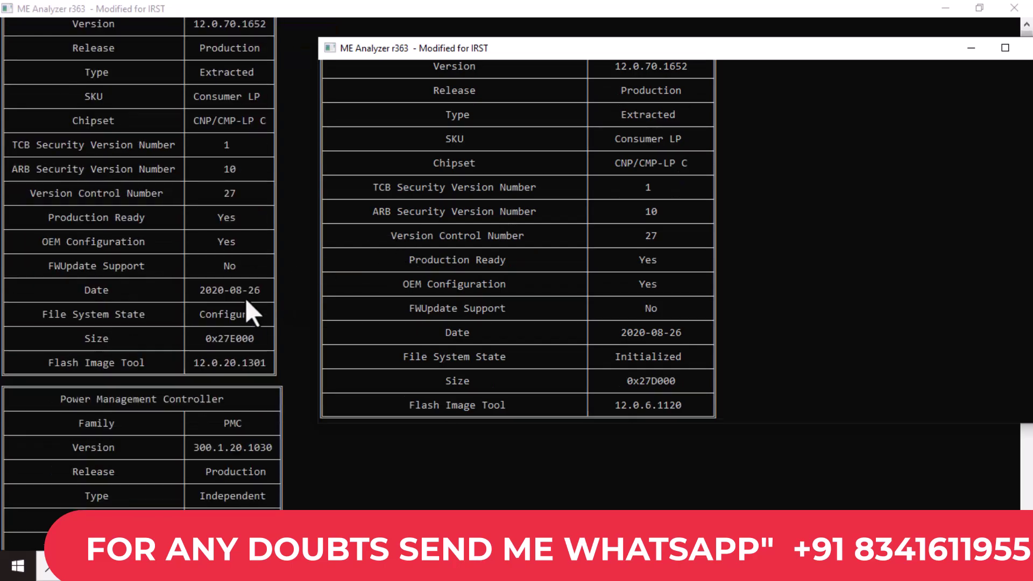
pyautogui.scroll(-1, 578, 310)
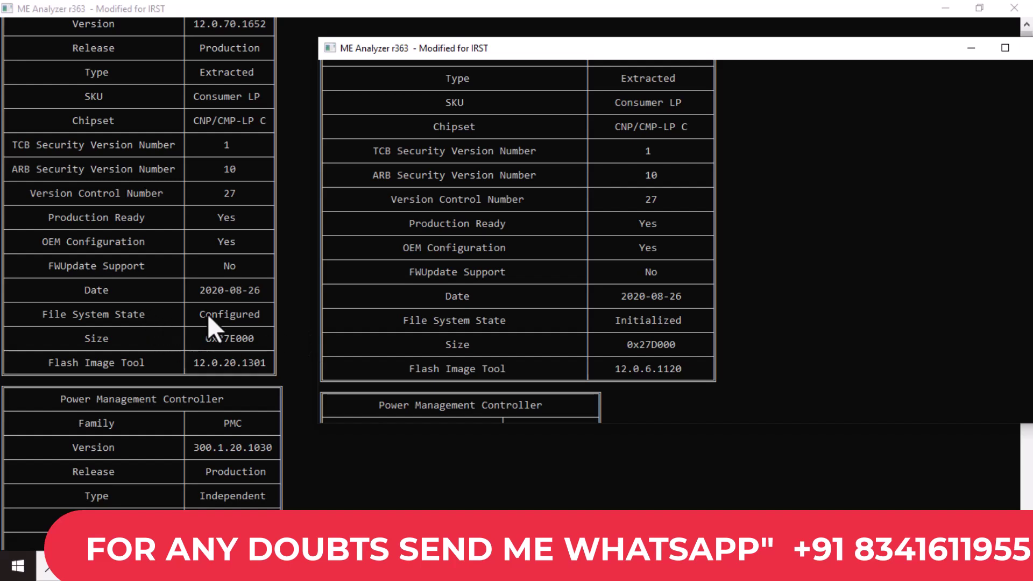
pyautogui.scroll(-2, 208, 314)
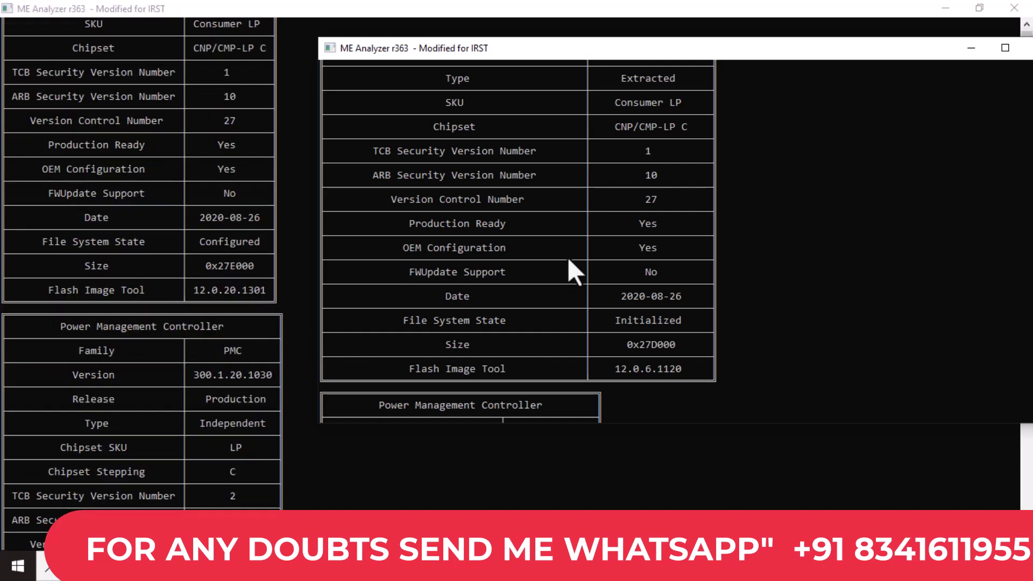
pyautogui.scroll(-1, 567, 258)
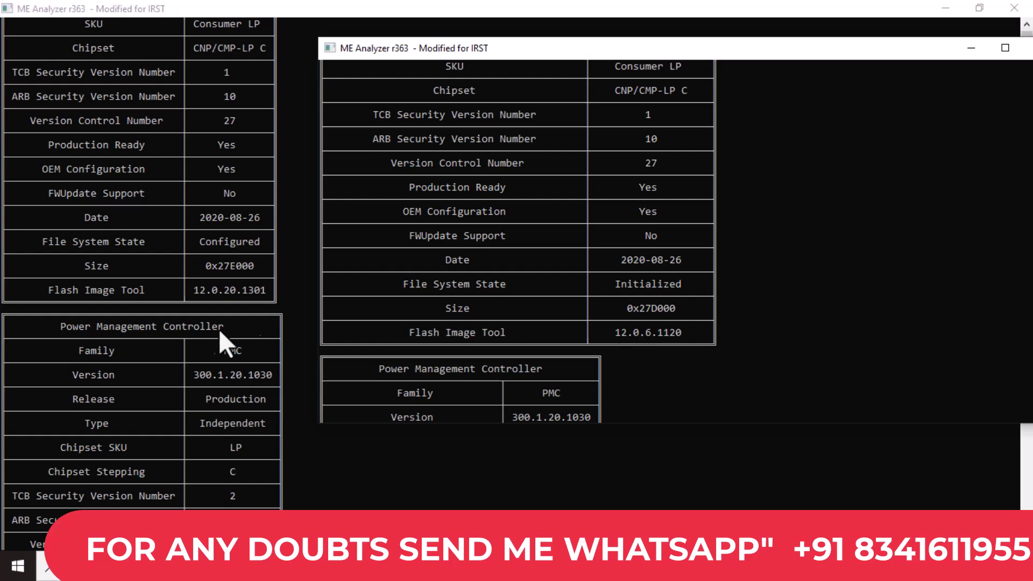
pyautogui.scroll(-2, 220, 288)
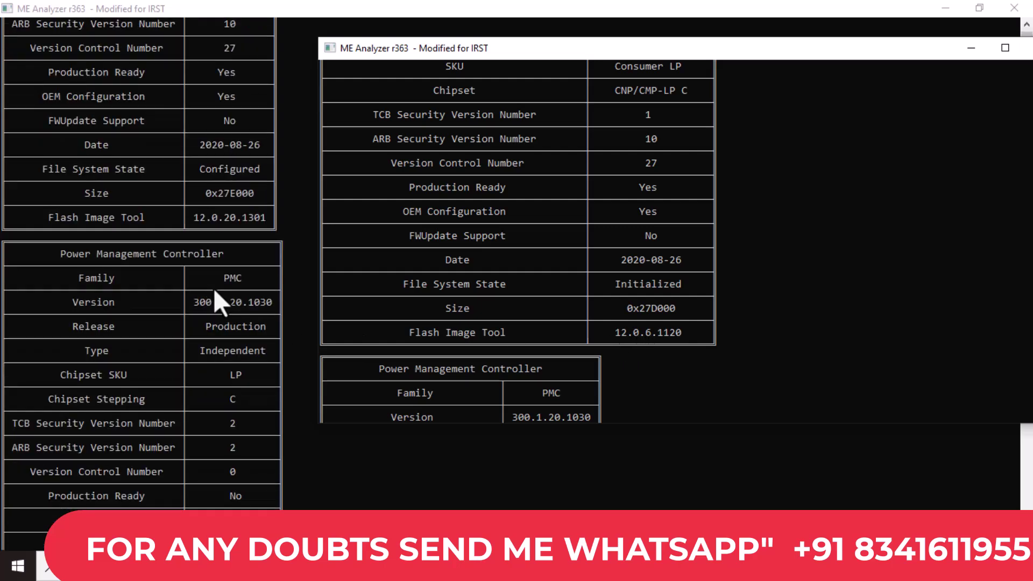
# Step: Compare the Power Management Controller tables of both reports, from family and version through Chipset Support
pyautogui.scroll(-5, 214, 288)
pyautogui.scroll(-3, 565, 218)
pyautogui.scroll(-1, 565, 241)
pyautogui.scroll(-1, 172, 235)
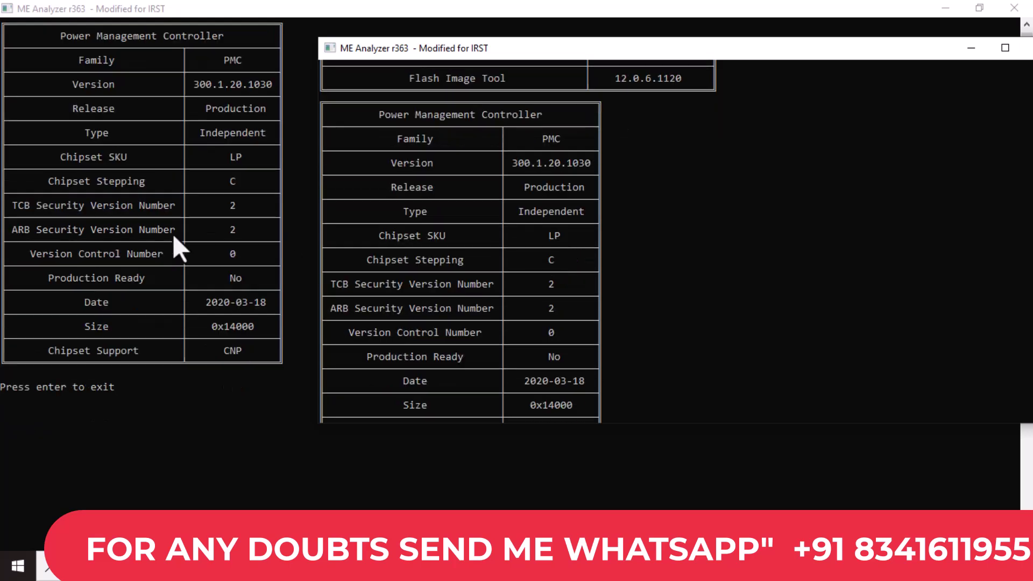
pyautogui.scroll(1, 200, 232)
pyautogui.scroll(-2, 564, 321)
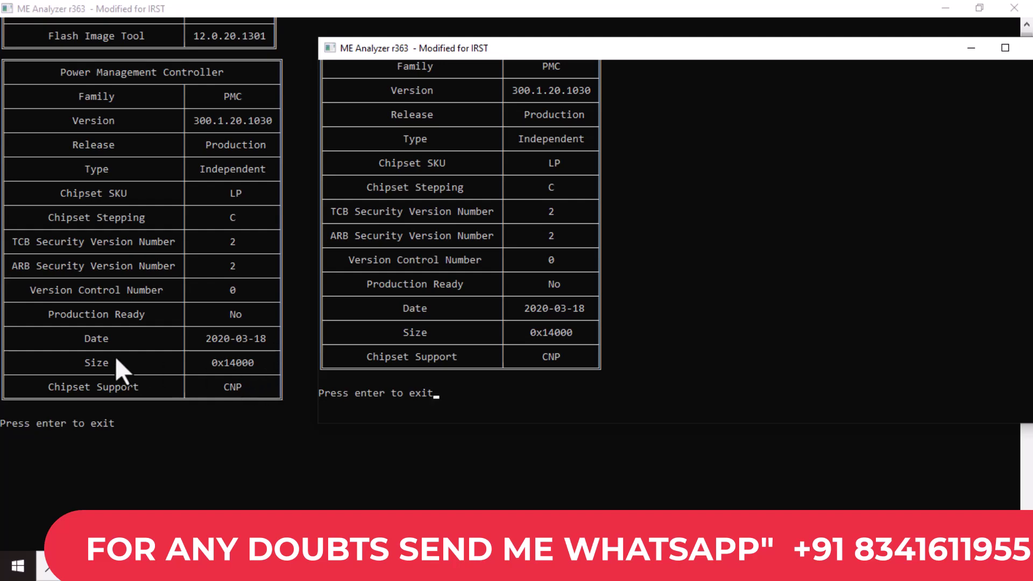
pyautogui.scroll(12, 115, 353)
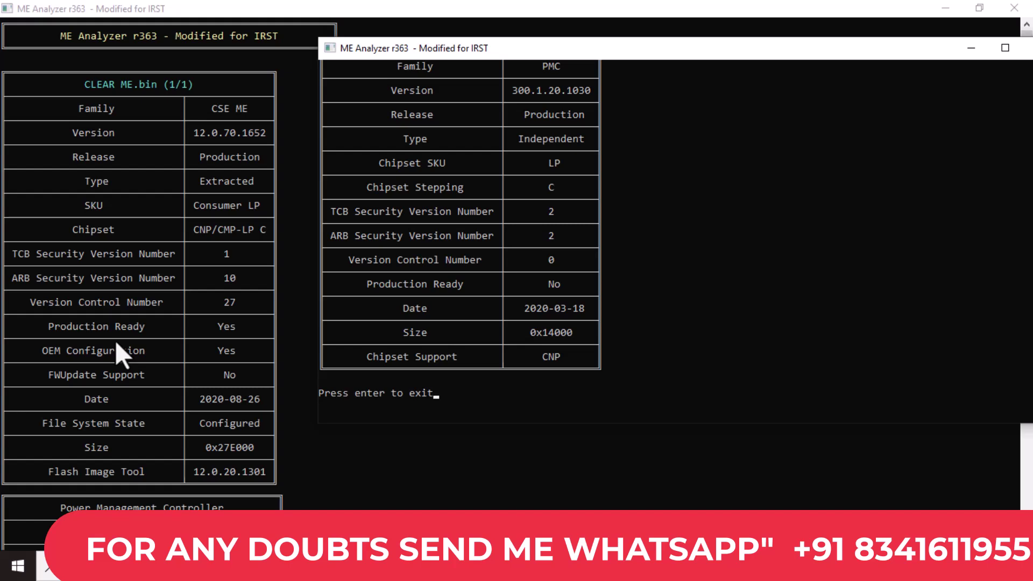
# Step: Minimize both ME Analyzer reports and return to the ME ANALYSER folder
pyautogui.click(948, 6)
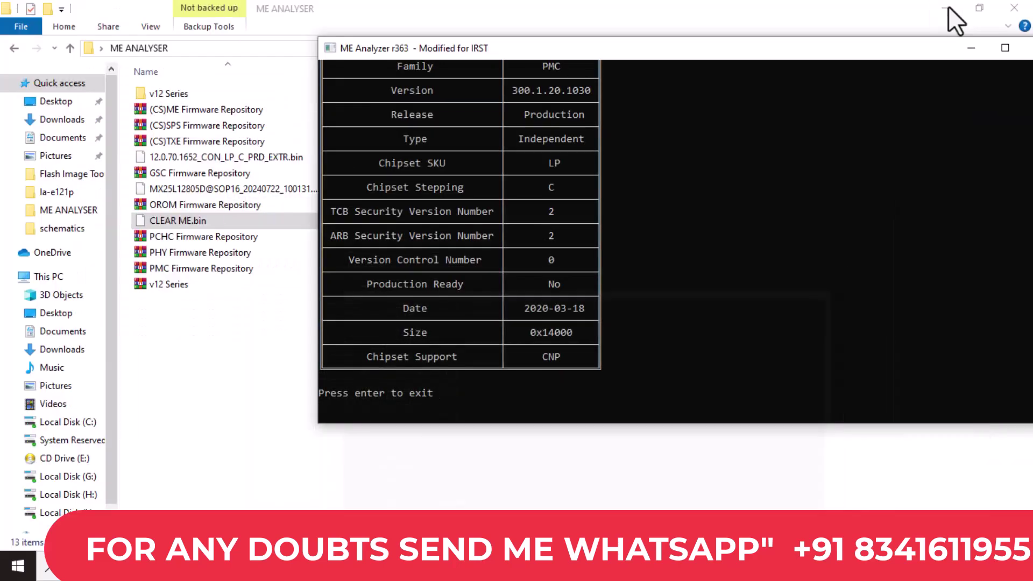
pyautogui.click(974, 52)
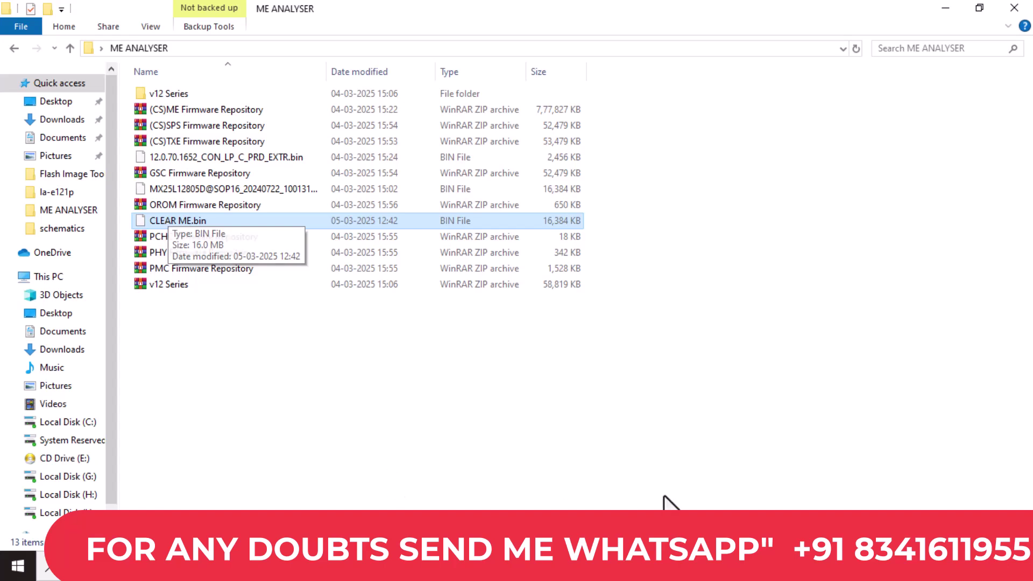
pyautogui.click(620, 566)
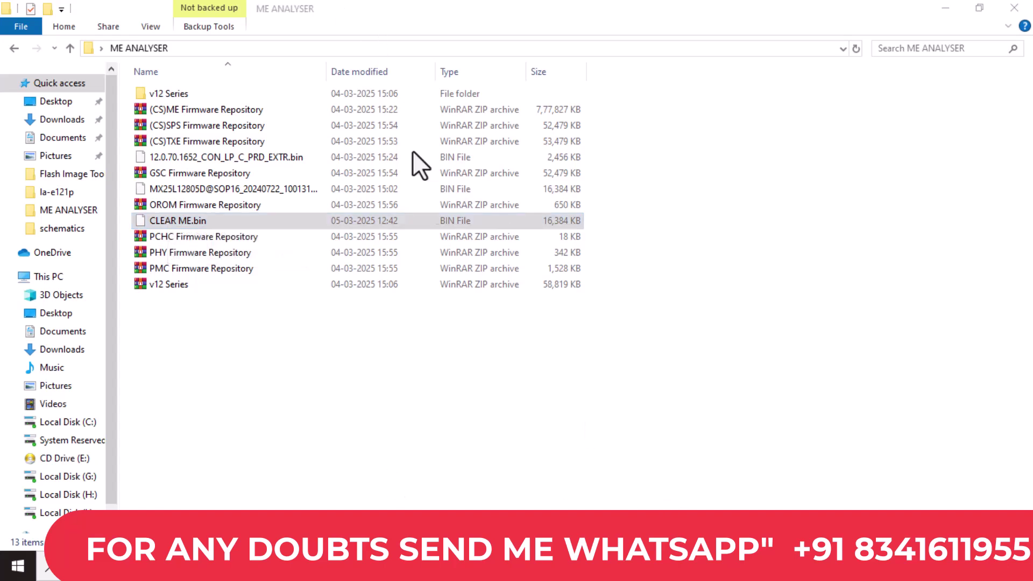